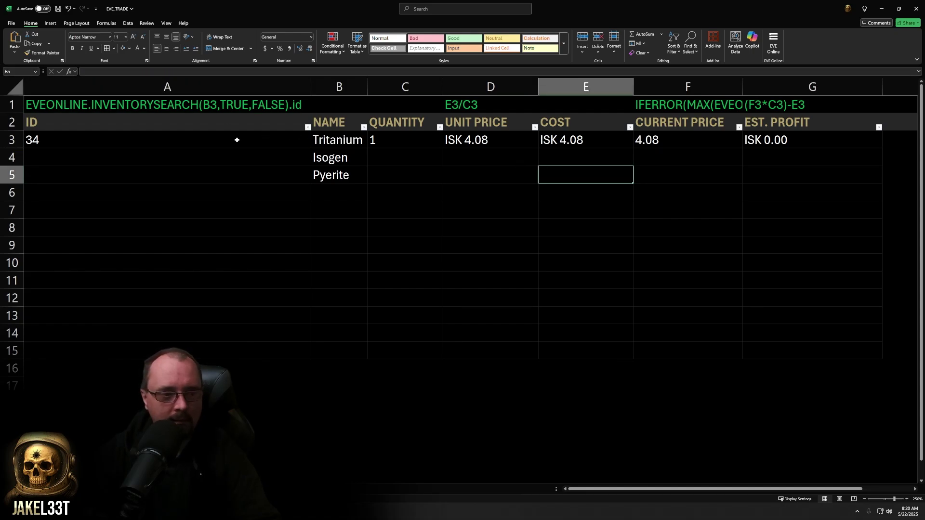
left_click(119, 152)
left_click(337, 155)
left_click(332, 175)
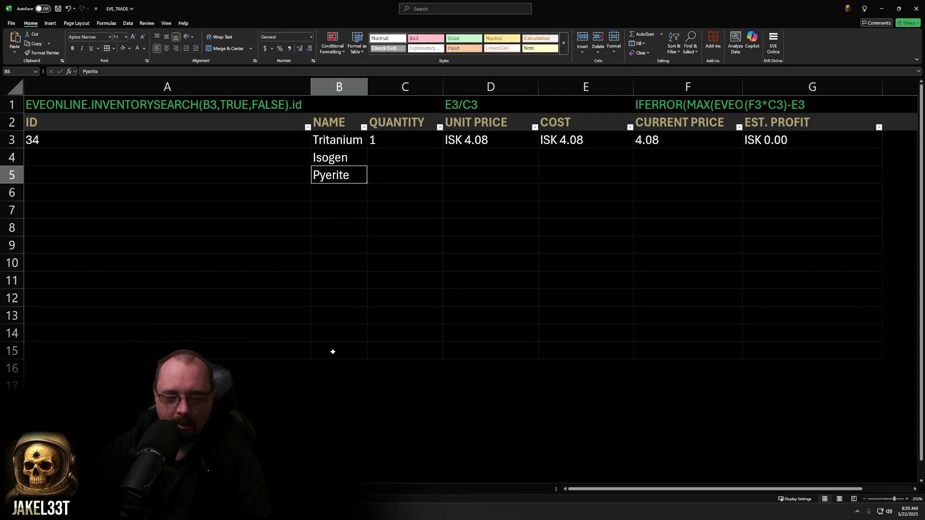
left_click(399, 272)
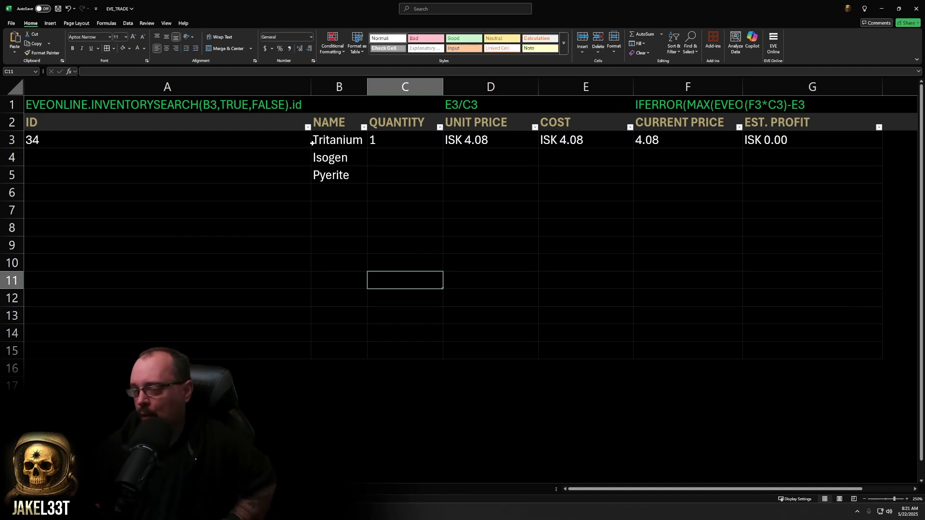
left_click(286, 141)
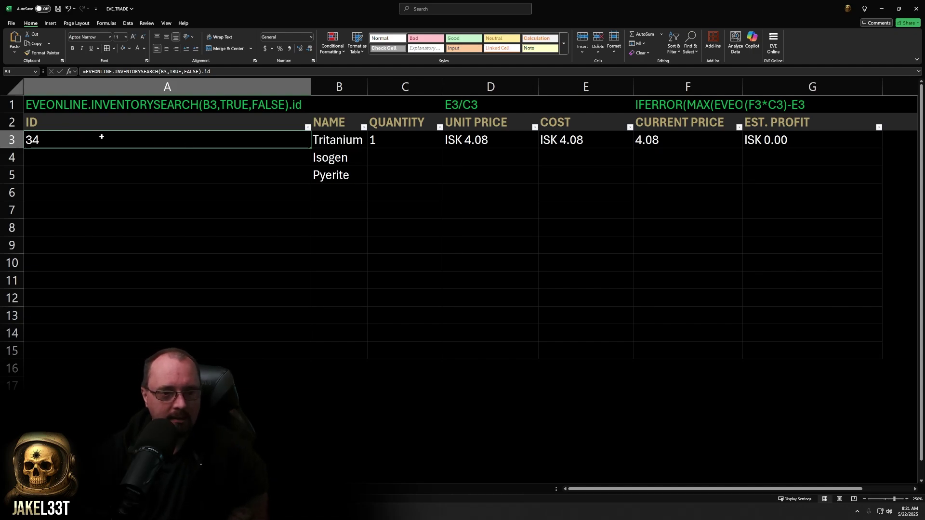
- Fill the A3, D3, F3 and G3 formulas down to row 5, giving Isogen and Pyerite IDs 37 and 35
double_click(312, 148)
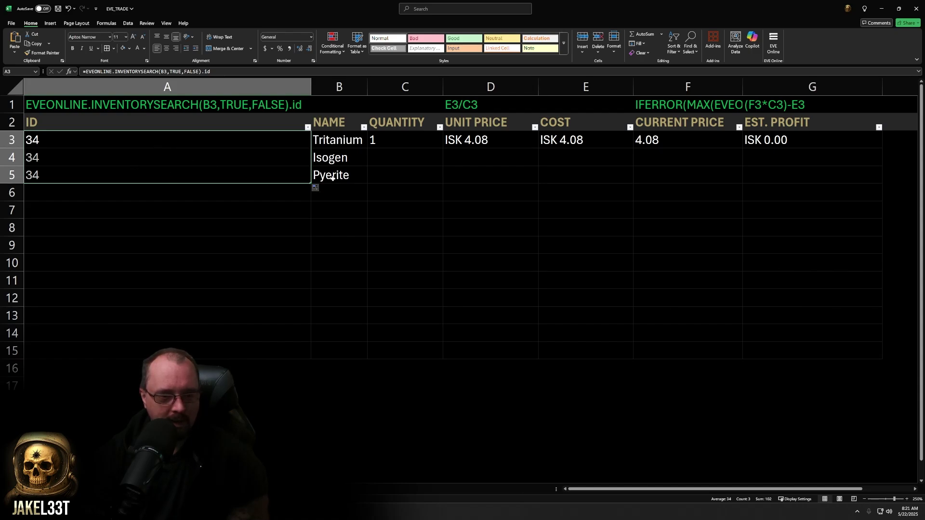
left_click(439, 192)
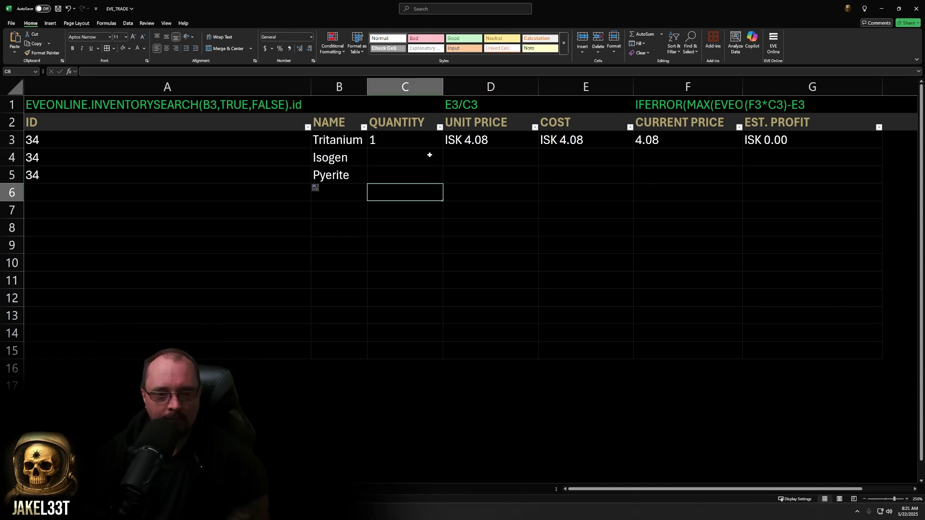
left_click(522, 145)
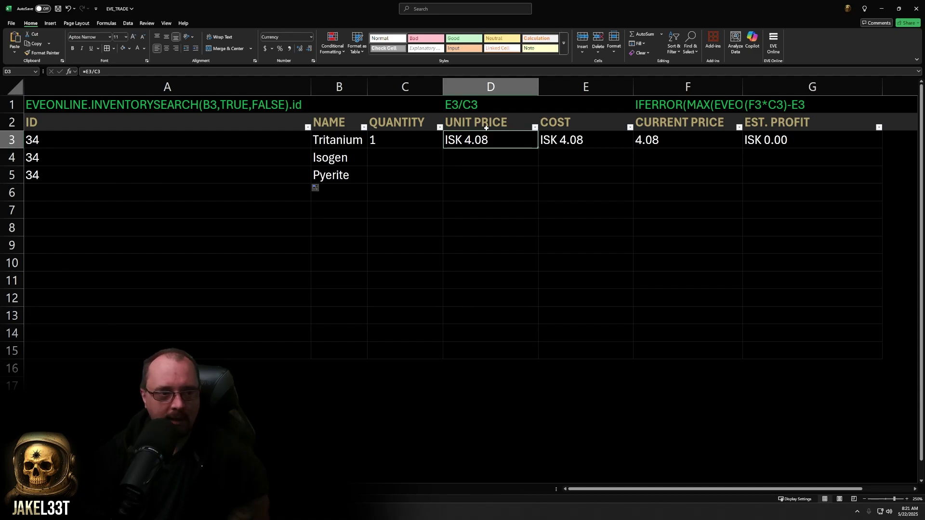
double_click(538, 149)
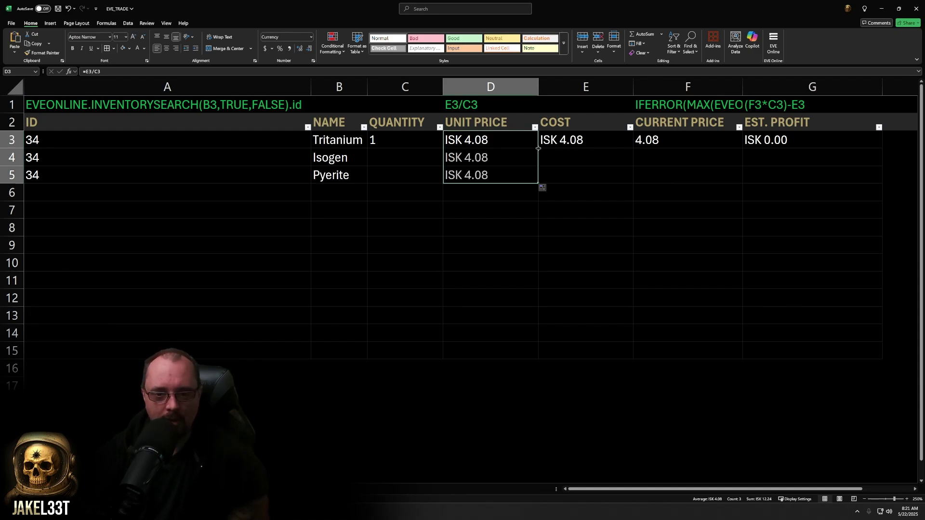
left_click(586, 144)
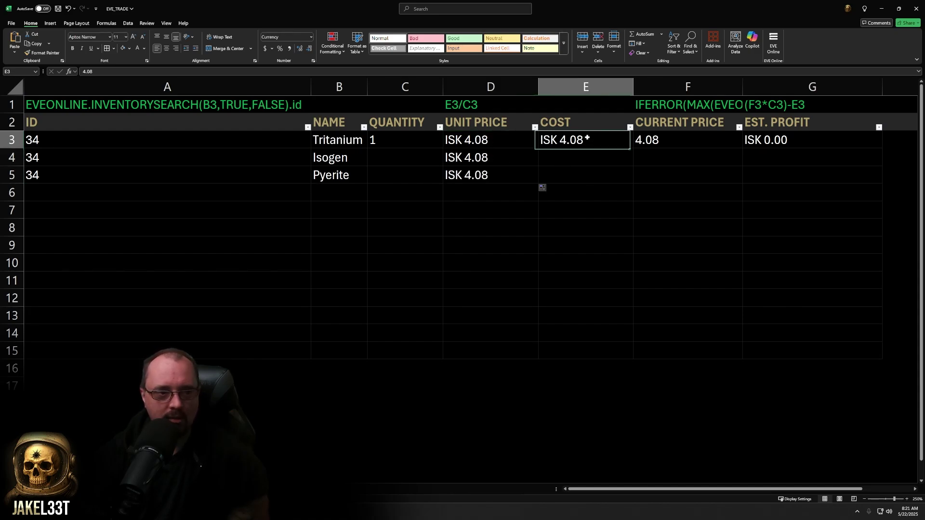
left_click(679, 139)
double_click(740, 147)
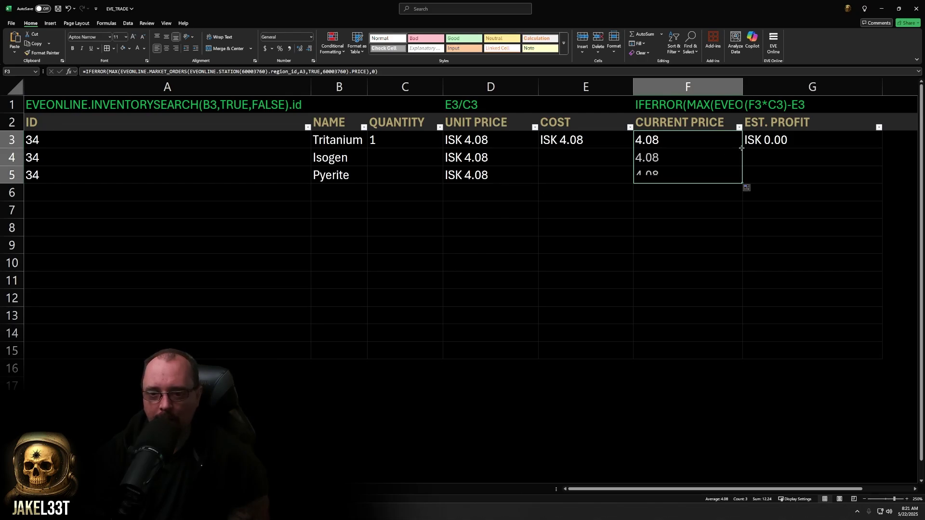
left_click(818, 140)
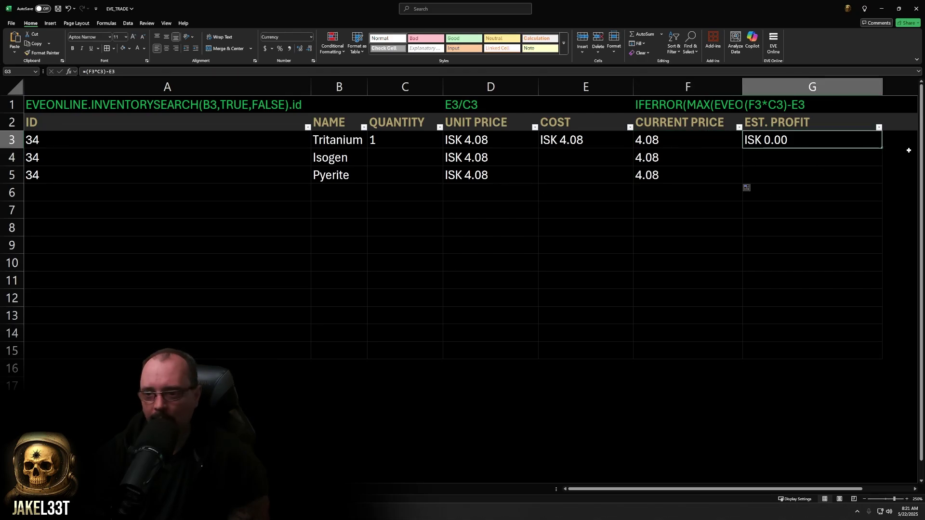
double_click(882, 148)
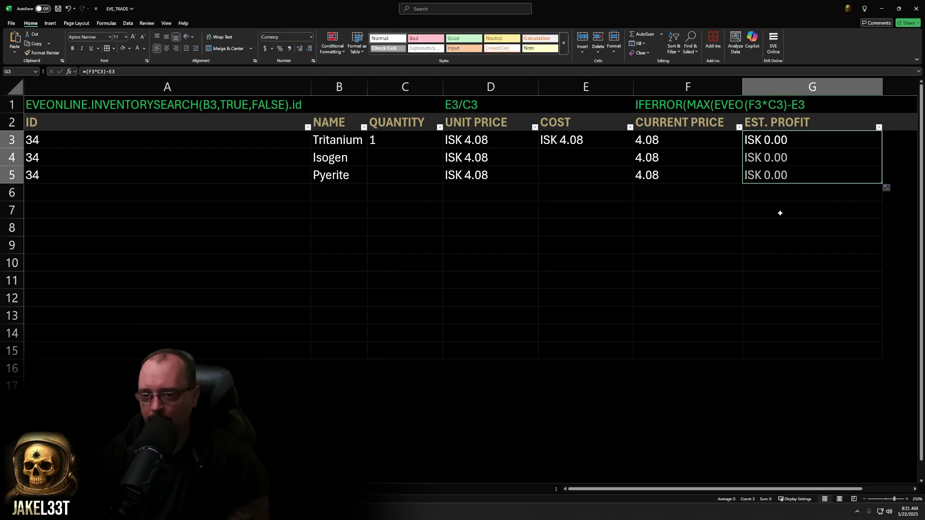
left_click(692, 213)
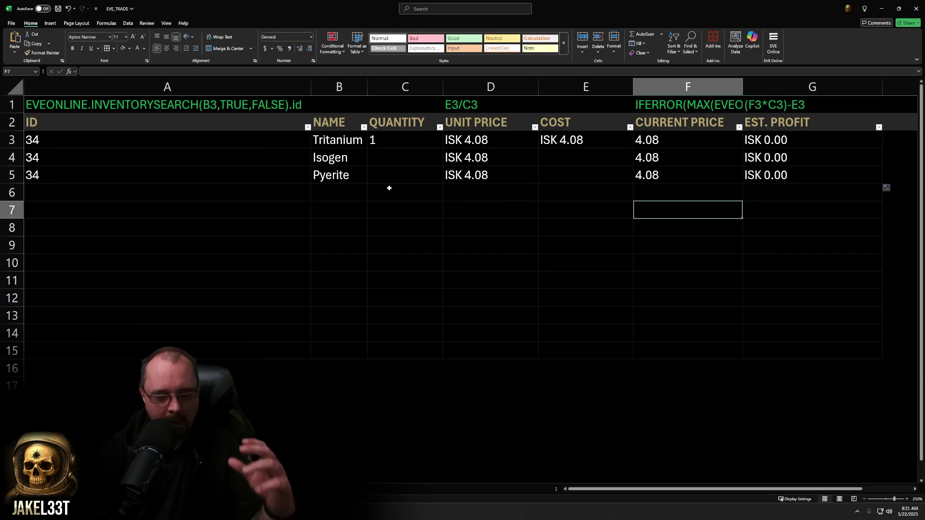
left_click(453, 202)
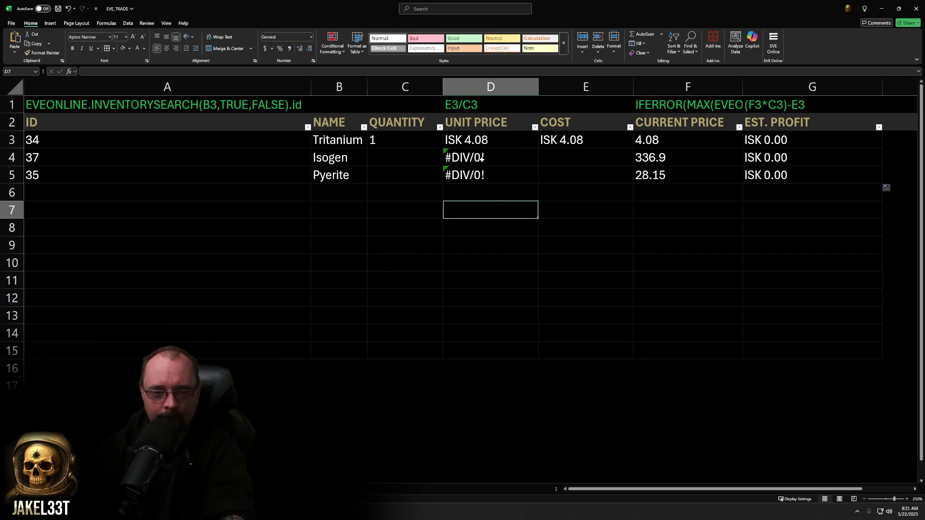
- Change the D3 unit price formula to =IFERROR(E3/C3,0)
left_click(460, 163)
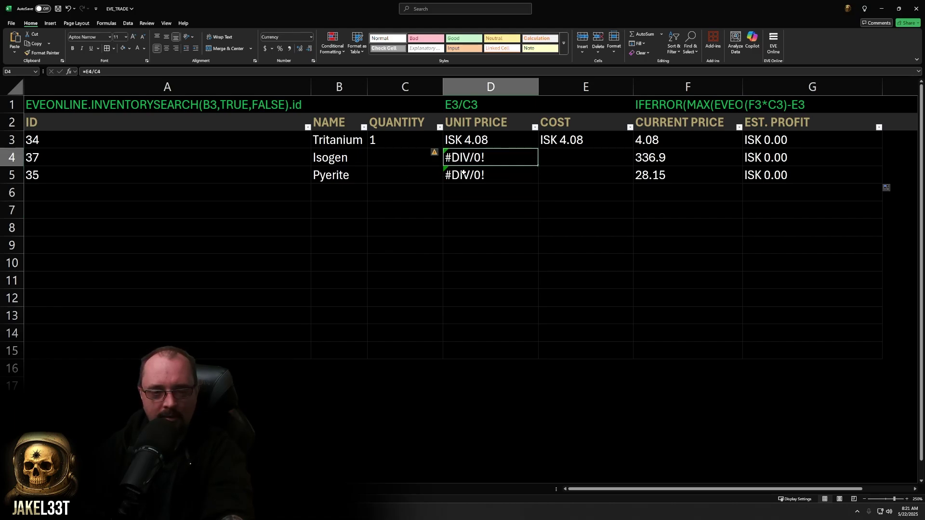
left_click(403, 159)
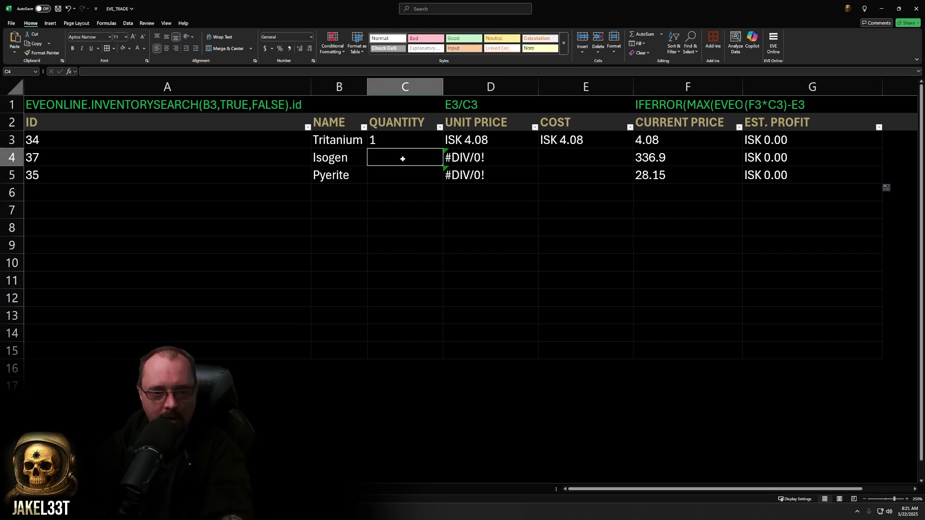
left_click(469, 160)
left_click(466, 143)
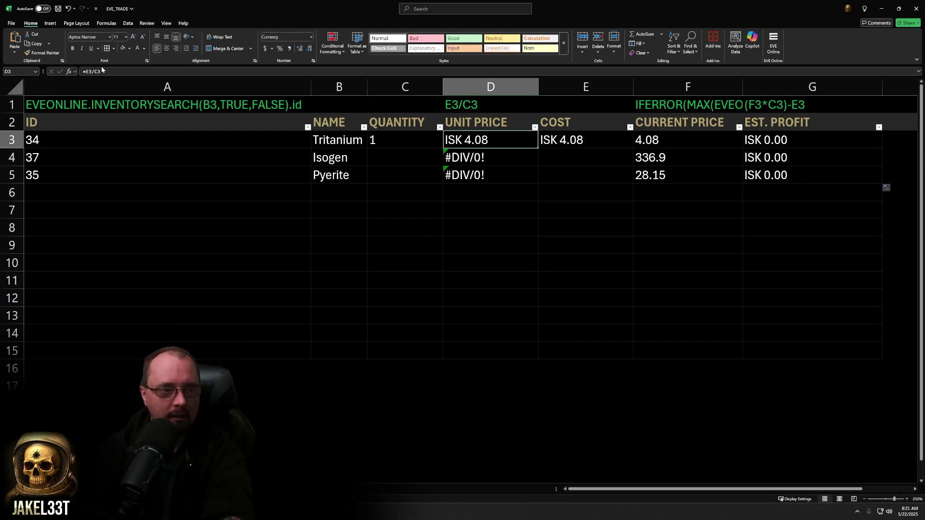
key("F2")
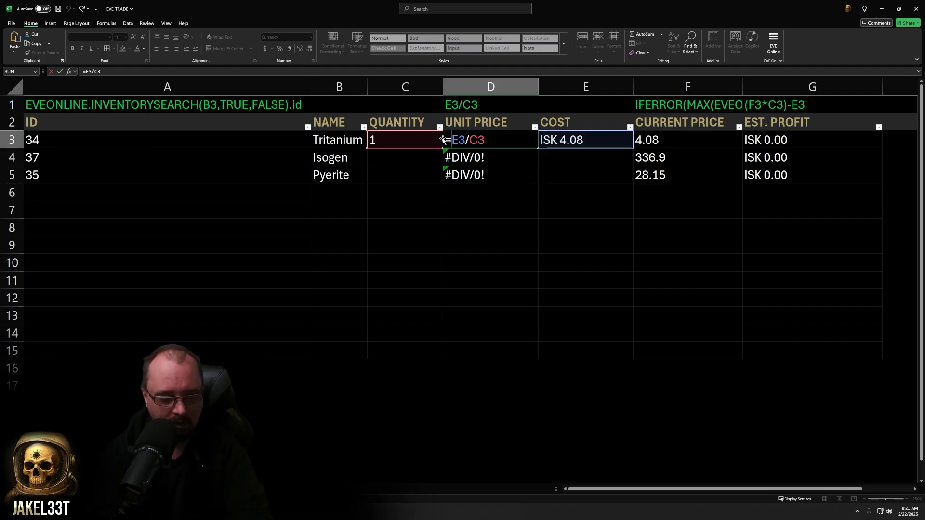
type("IFERROR(")
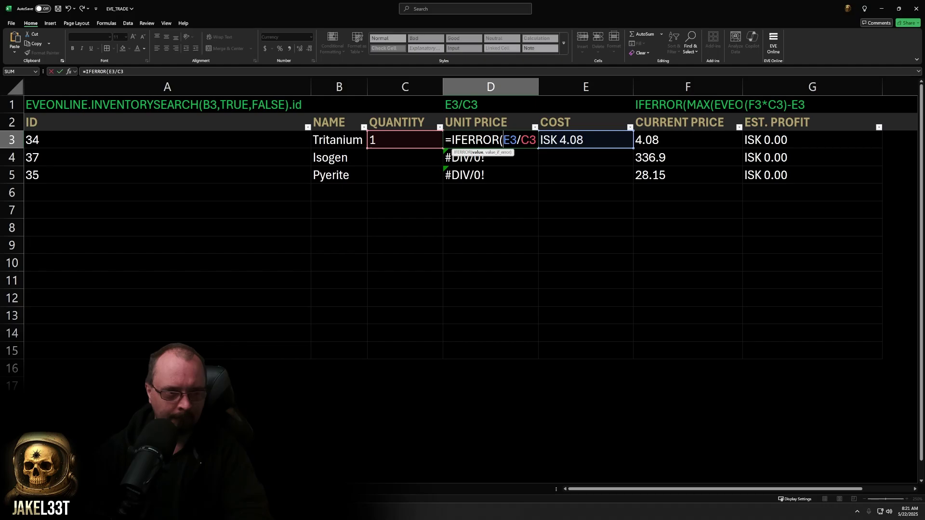
left_click(124, 72)
type(",")
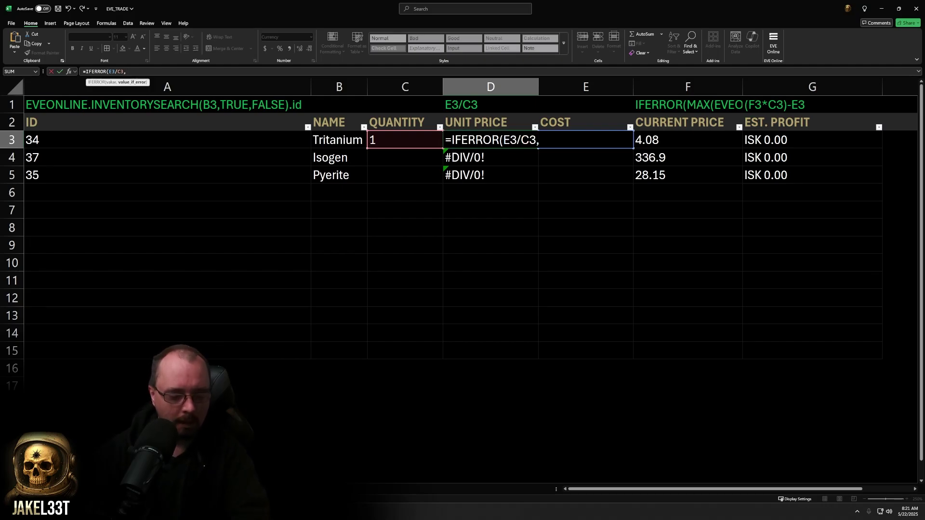
type("0")
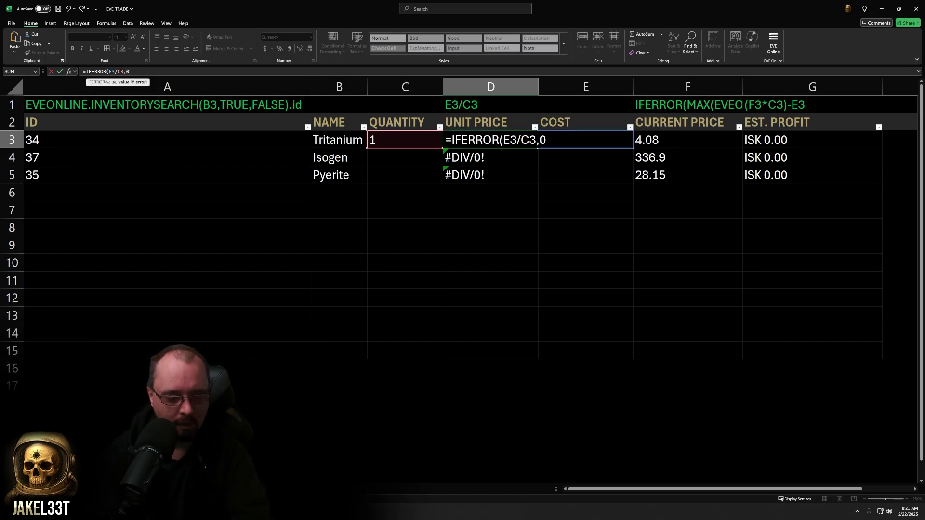
type(")")
key("Return")
- Copy the IFERROR unit price formula down to D5 so Isogen and Pyerite show ISK 0.00
left_click(500, 145)
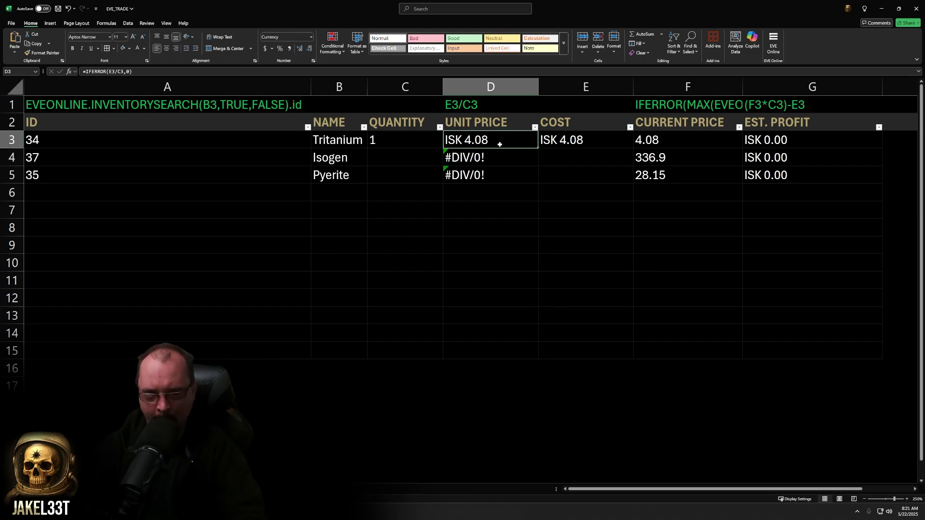
left_click_drag(538, 147, 539, 179)
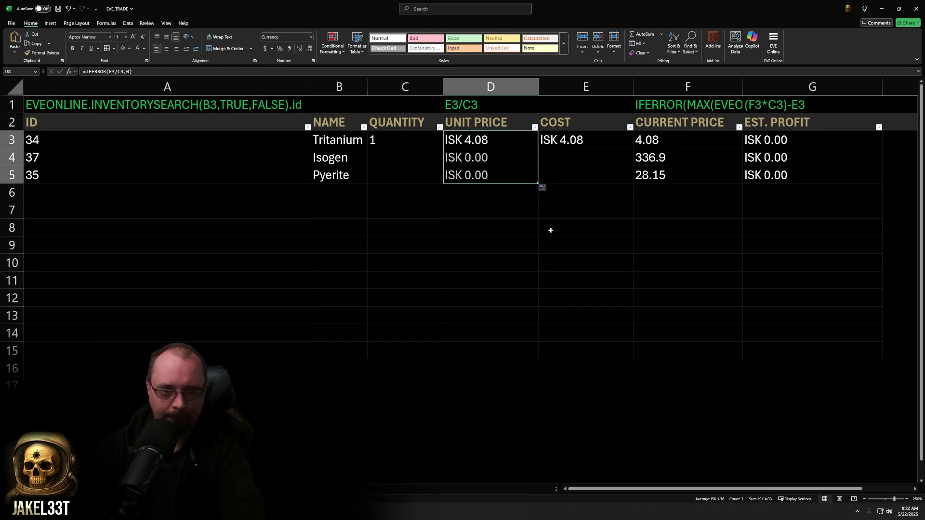
left_click(567, 256)
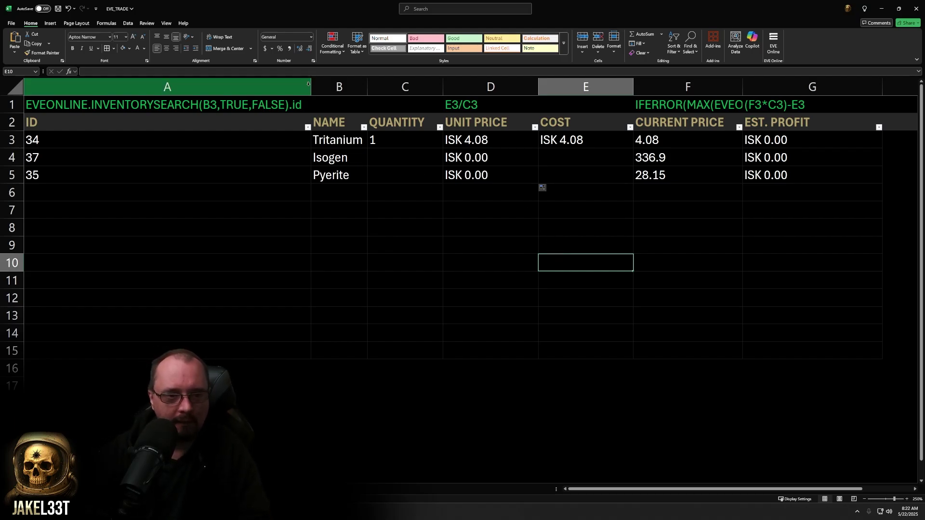
- Narrow column A and extend the ID formula from A5 down to row 15
left_click_drag(311, 87, 139, 87)
left_click(449, 392)
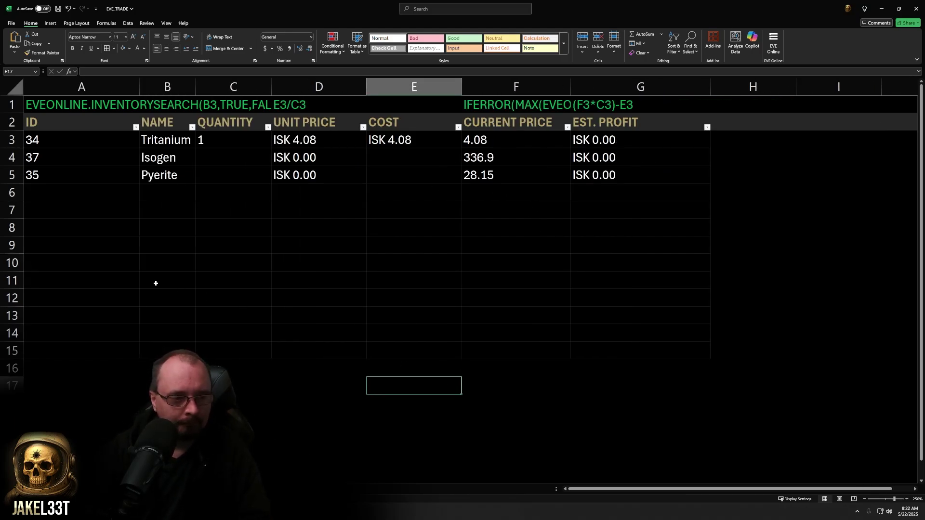
left_click(124, 196)
left_click(96, 177)
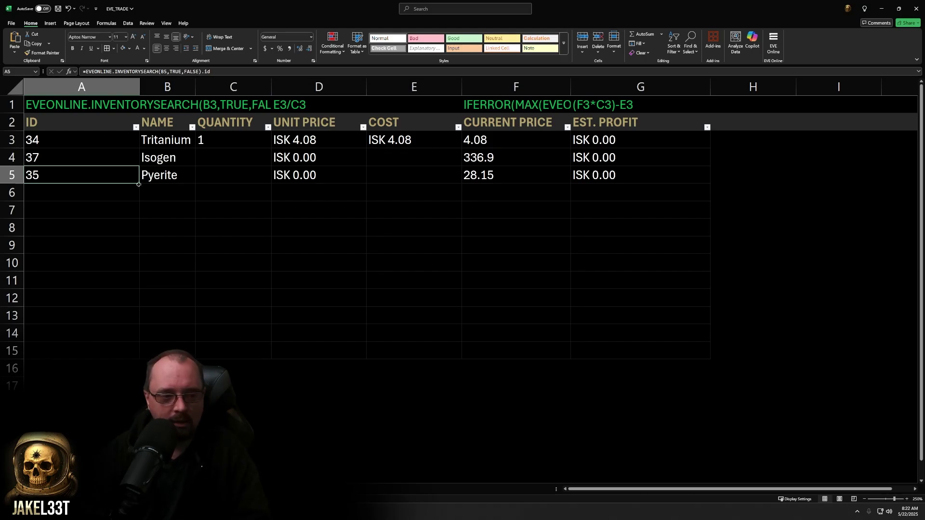
left_click_drag(138, 185, 127, 356)
left_click(154, 385)
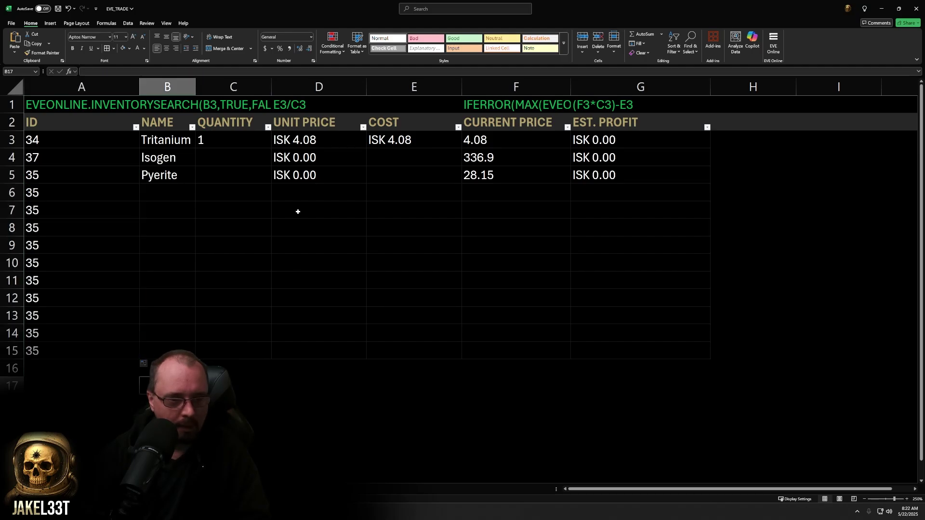
- Extend the unit price, current price and est. profit formulas from row 5 down to row 15
left_click(337, 202)
left_click(329, 177)
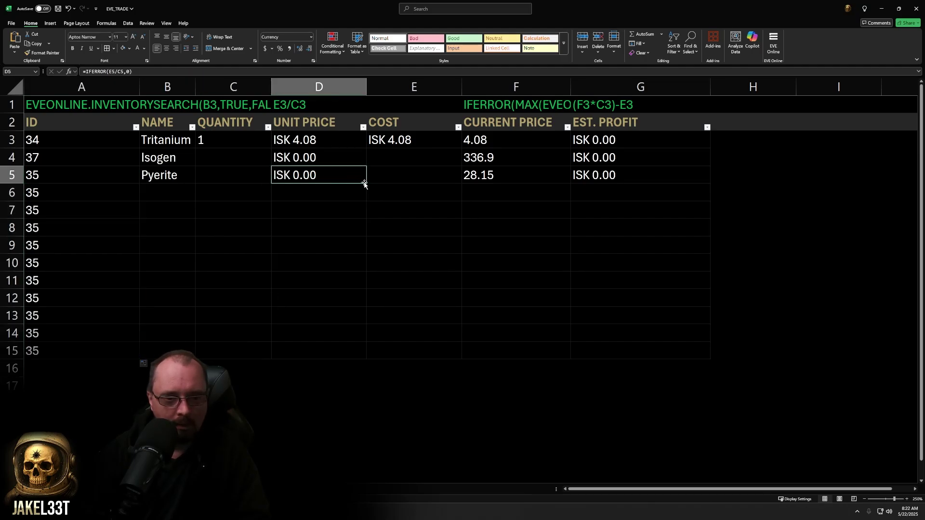
left_click_drag(366, 183, 345, 357)
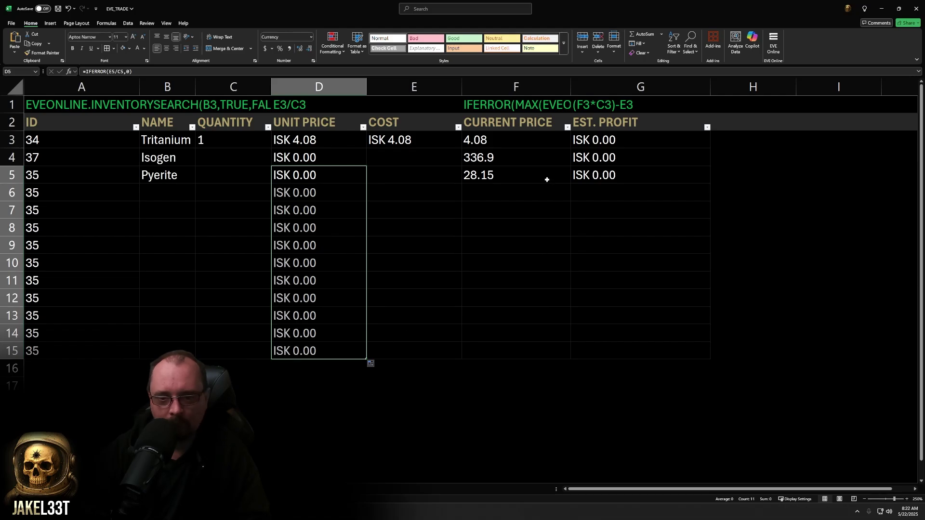
left_click_drag(548, 178, 646, 177)
left_click_drag(711, 183, 711, 359)
left_click(532, 403)
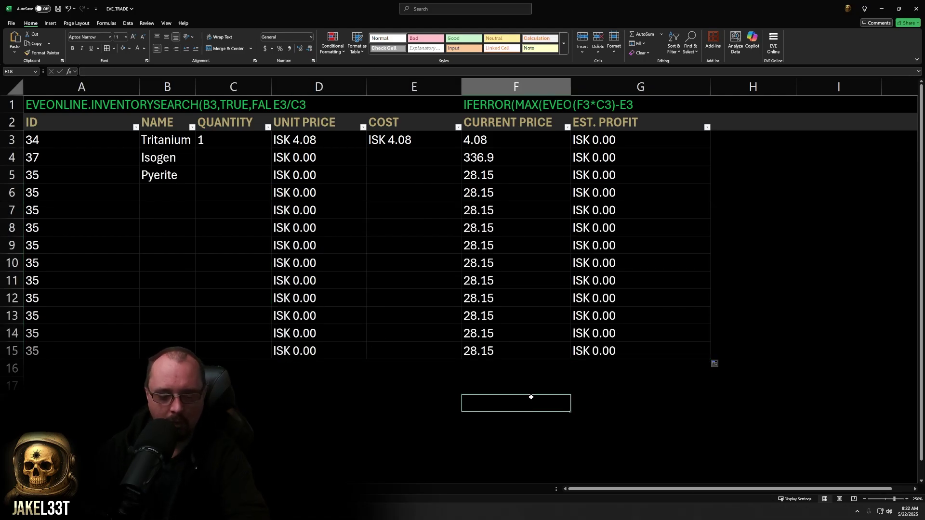
key("Left")
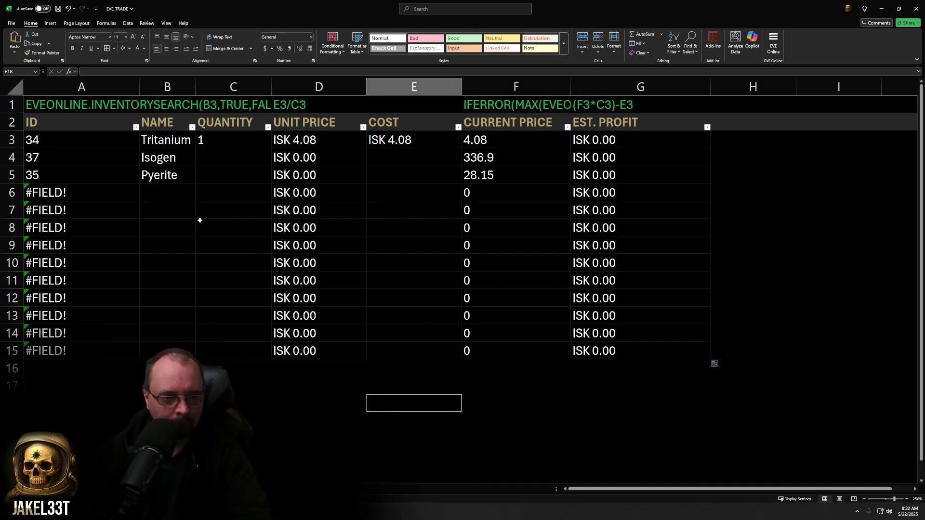
left_click(66, 198)
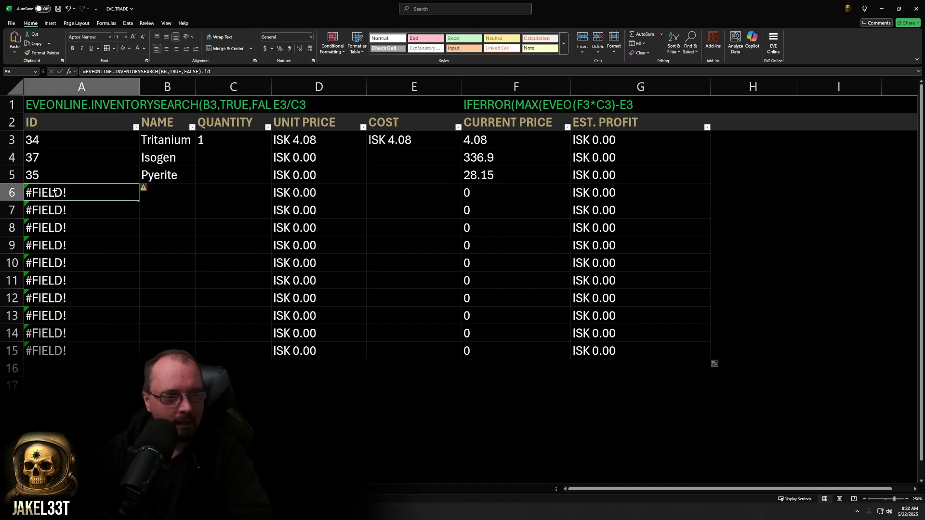
- Wrap the A3 ID lookup as =IFERROR(EVEONLINE.INVENTORYSEARCH(B3,TRUE,FALSE).id,0)
left_click(43, 139)
key("F2")
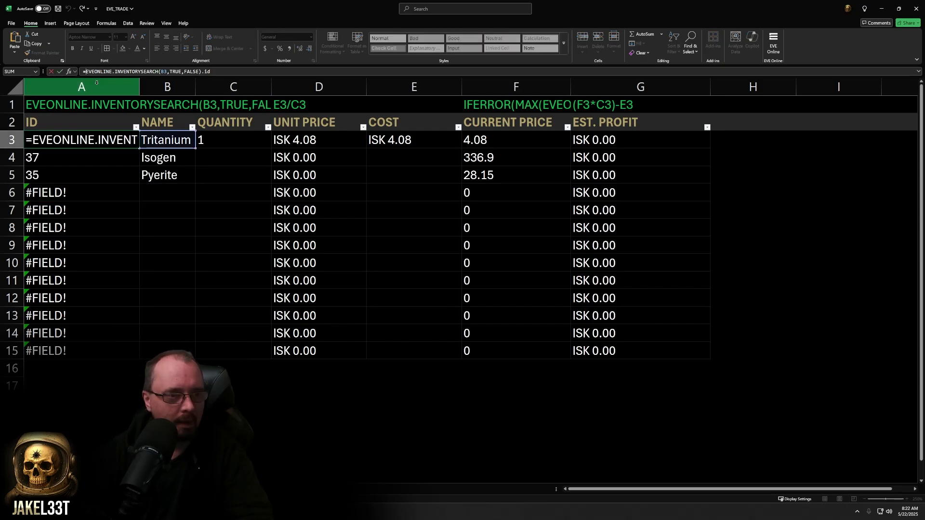
type("IF")
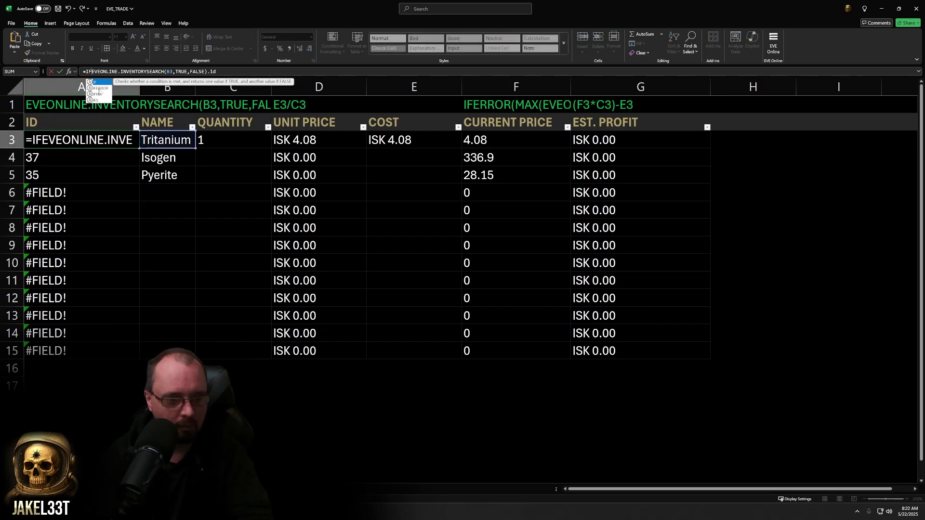
type("ERROR(")
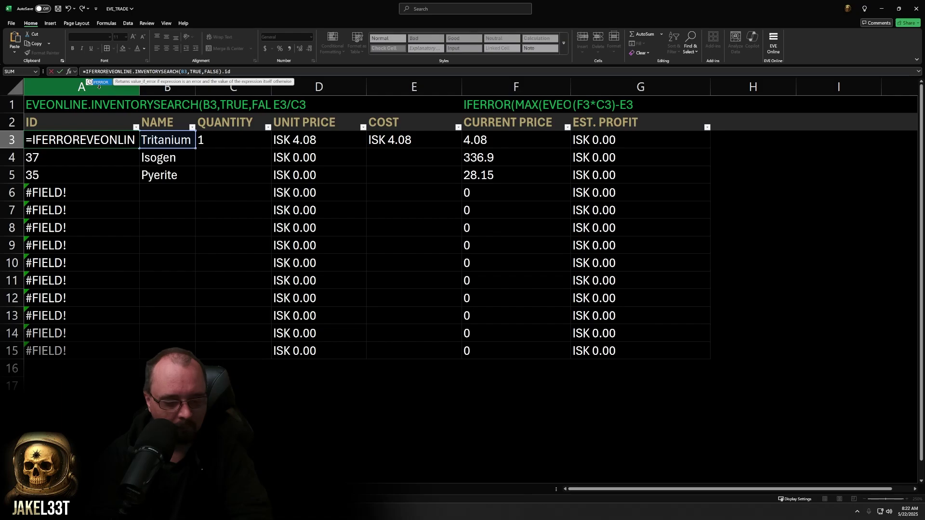
left_click(244, 71)
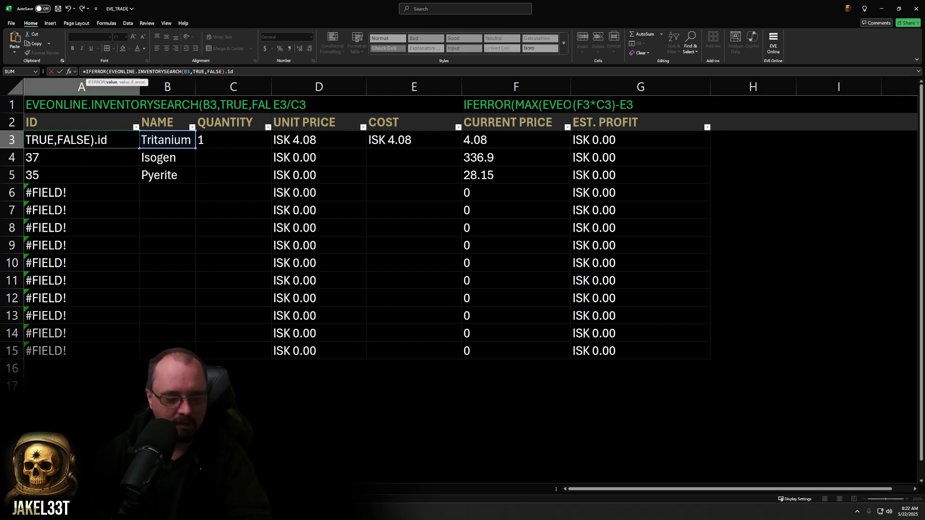
type(",")
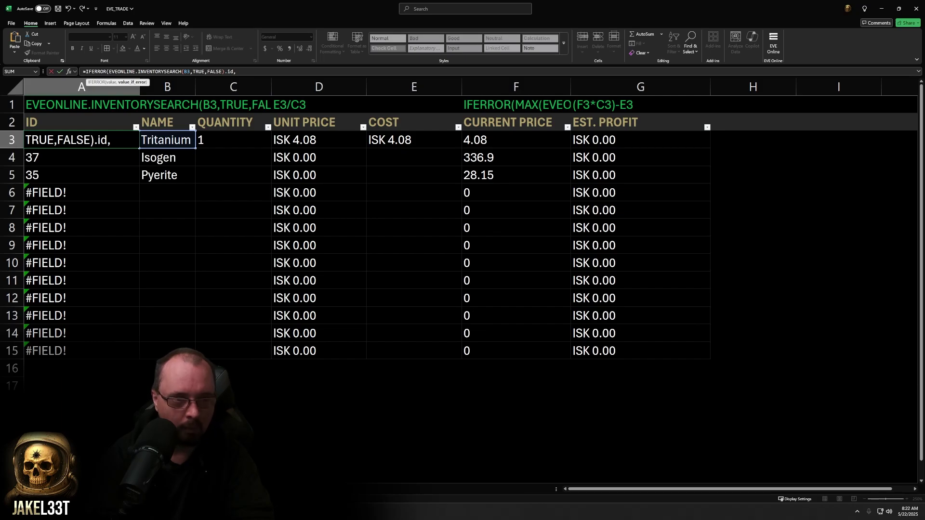
type("0)")
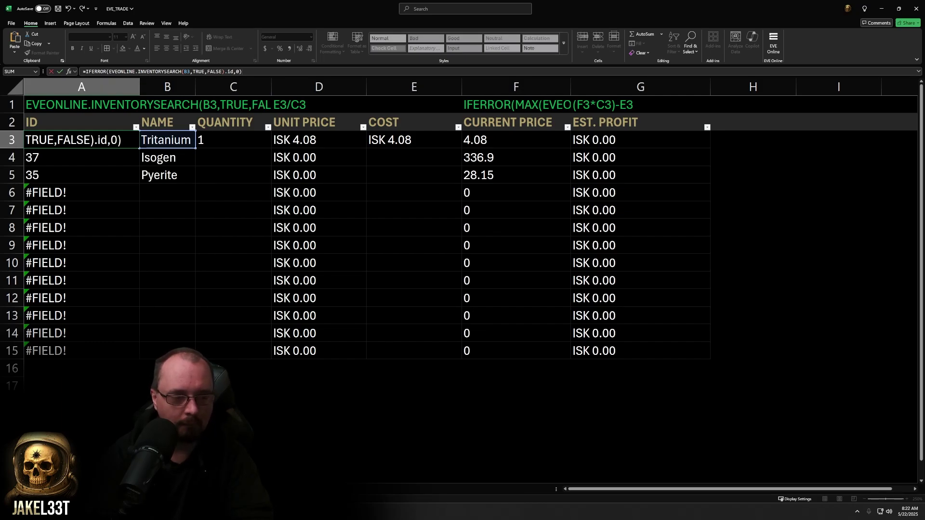
key("Return")
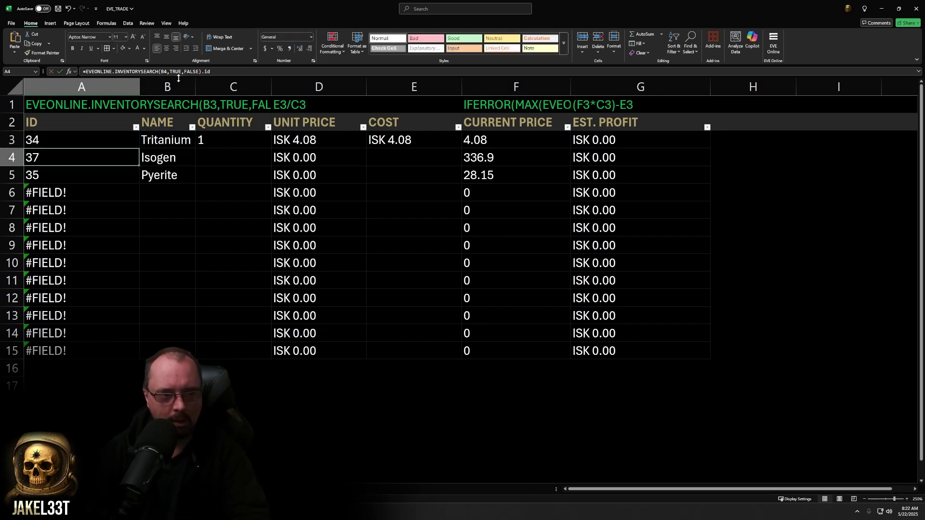
- Copy the IFERROR ID formula down to A15 so empty rows show 0 instead of #FIELD!
left_click(93, 138)
left_click_drag(139, 148, 99, 348)
left_click(58, 193)
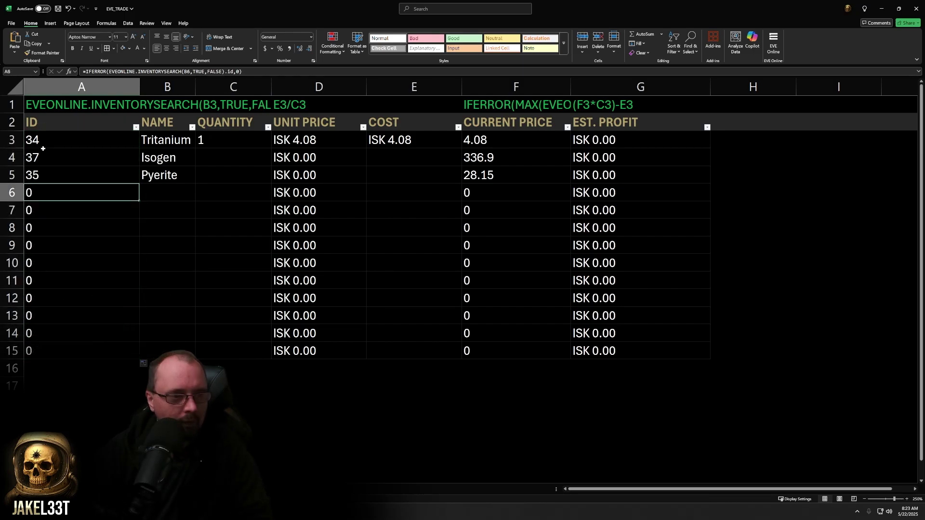
left_click(43, 150)
left_click(45, 143)
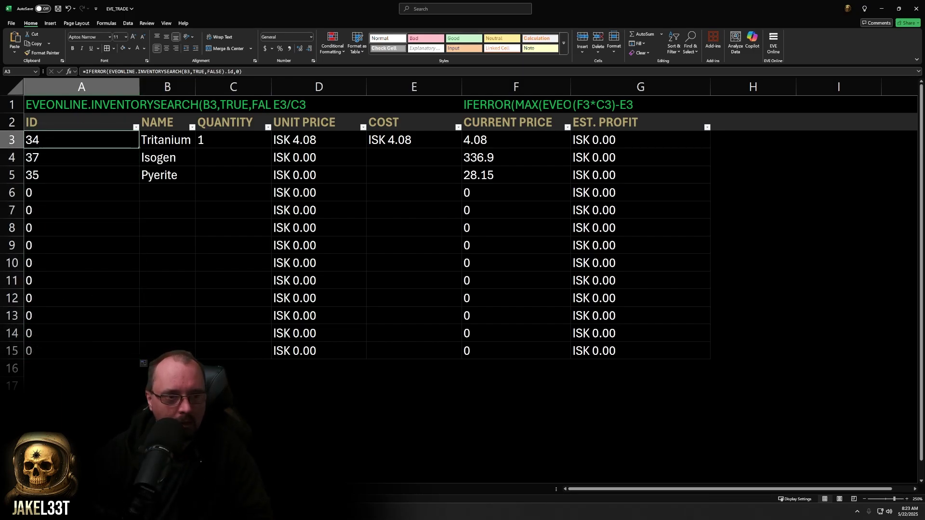
key("F2")
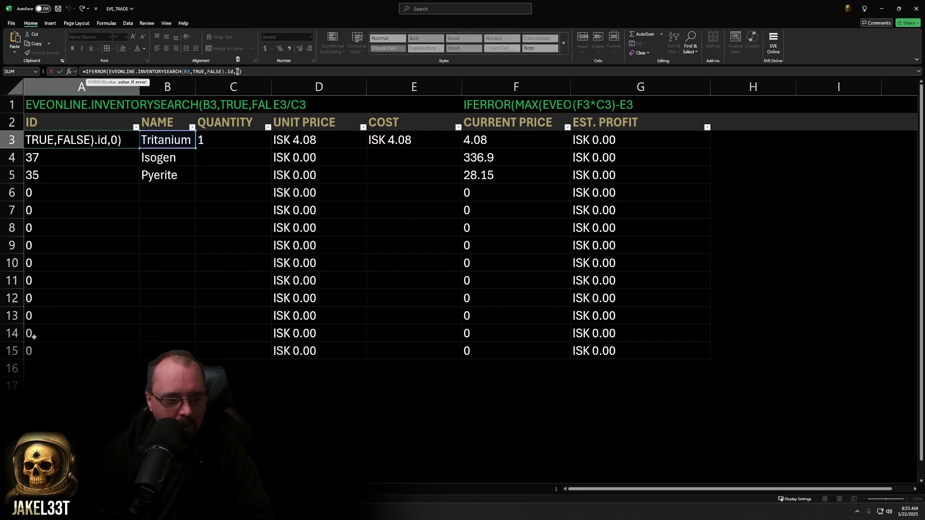
key("Escape")
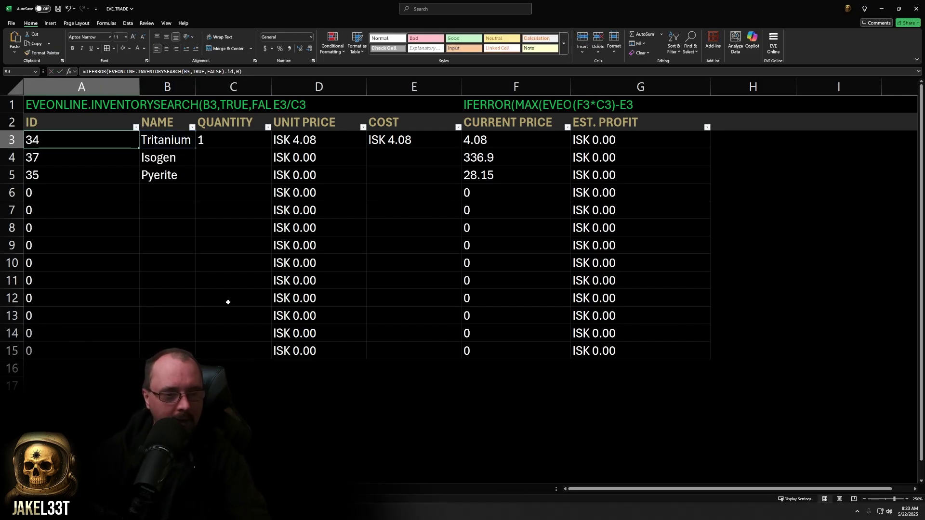
left_click(220, 263)
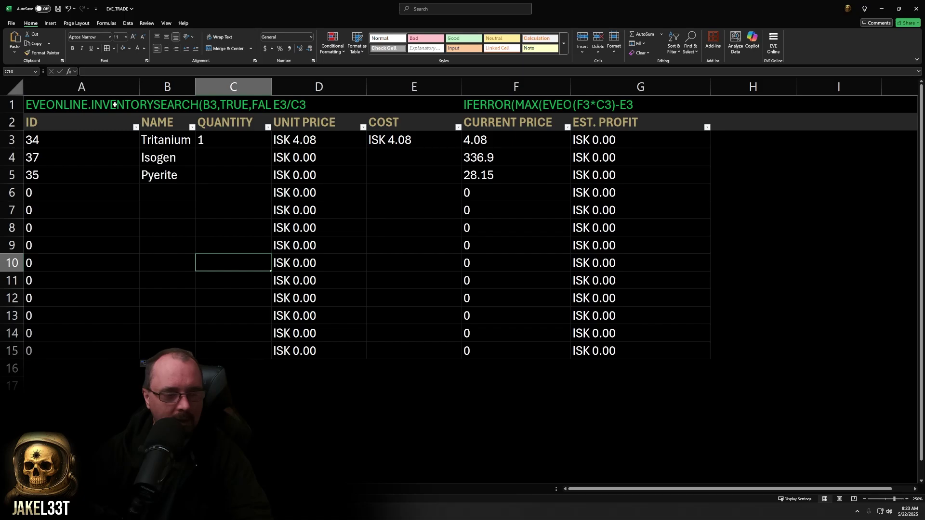
left_click(12, 104)
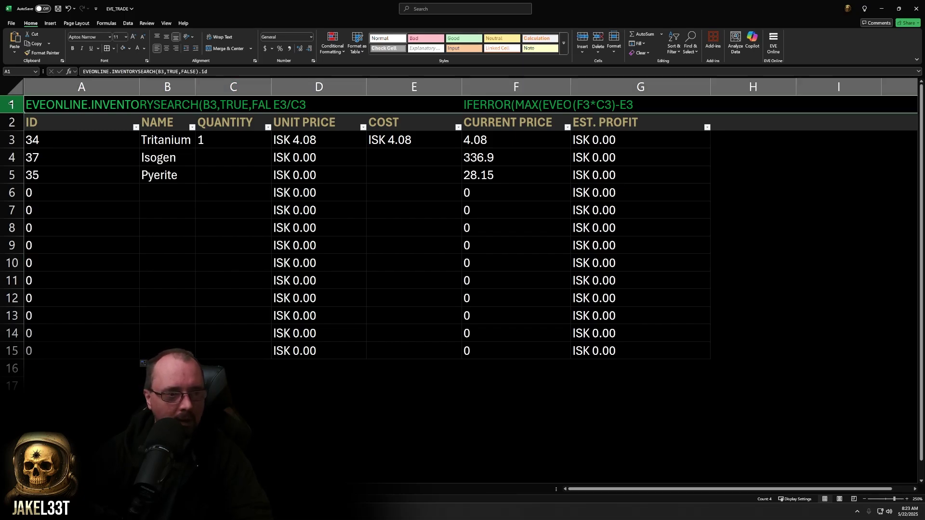
- Delete the formula-notes row so the headers sit in row 1
right_click(12, 104)
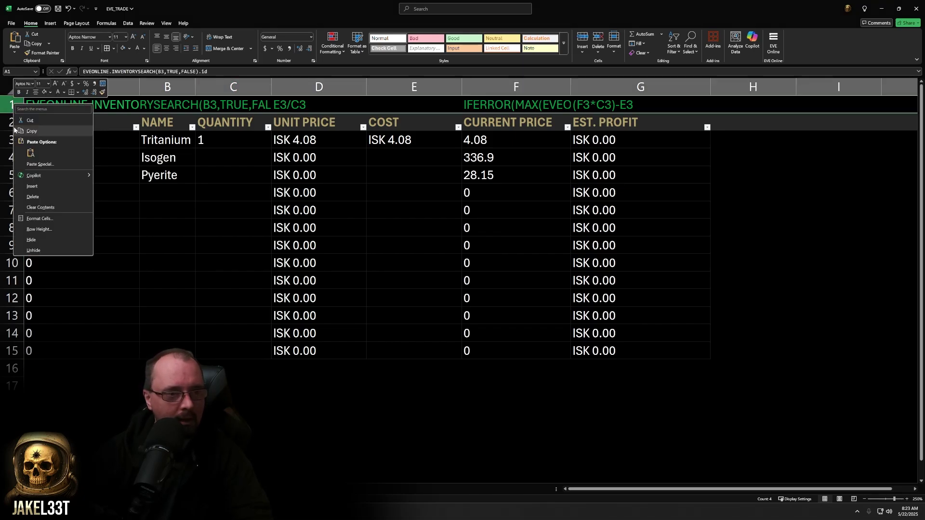
left_click(41, 195)
left_click(258, 348)
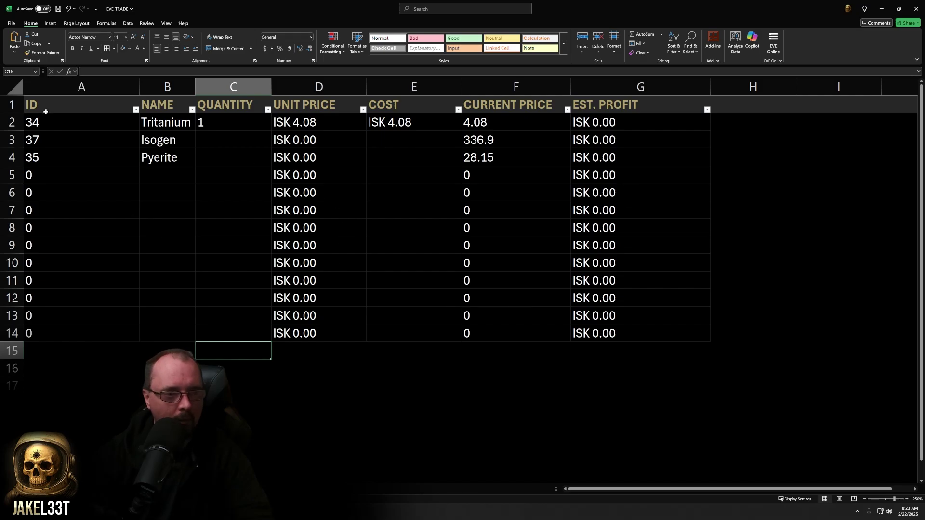
left_click(83, 124)
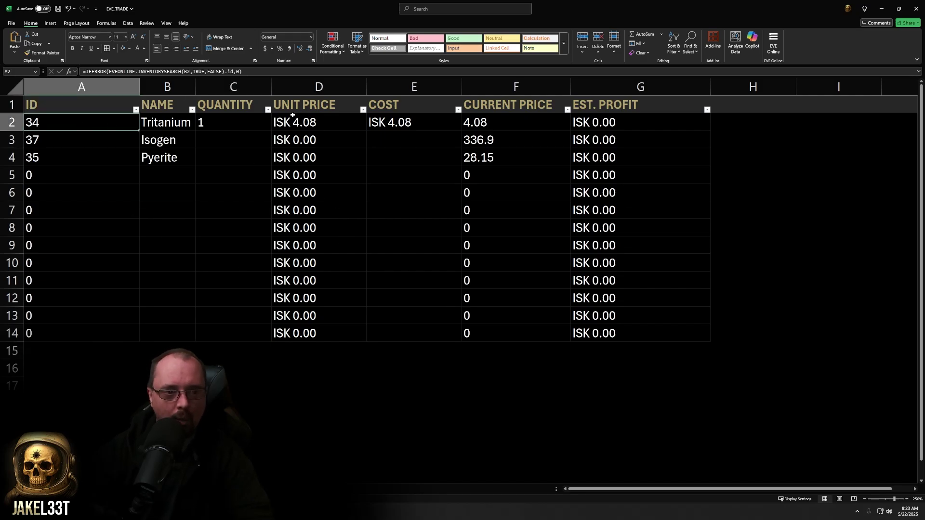
key("Right")
key("Right")
key("Right")
key("Right")
key("Right")
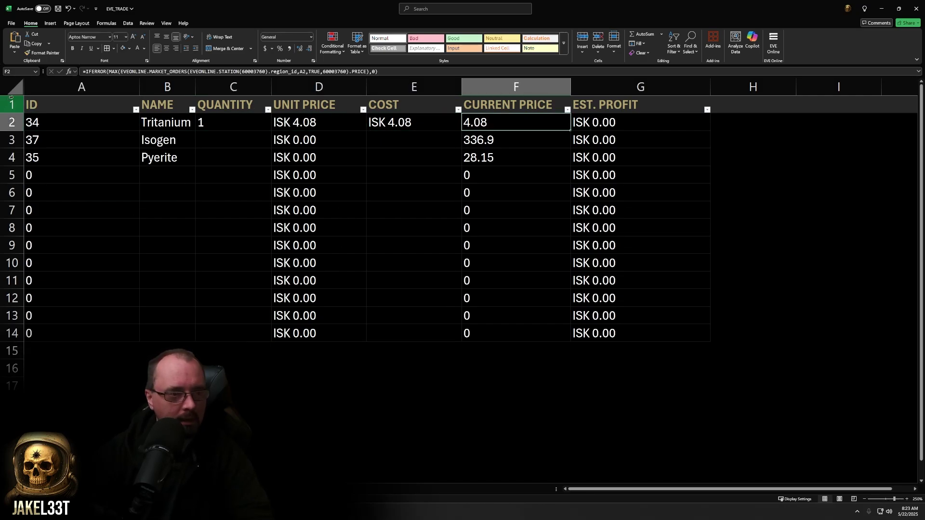
- AutoFit columns A–G to their contents and zoom in on the table
left_click(12, 92)
double_click(140, 86)
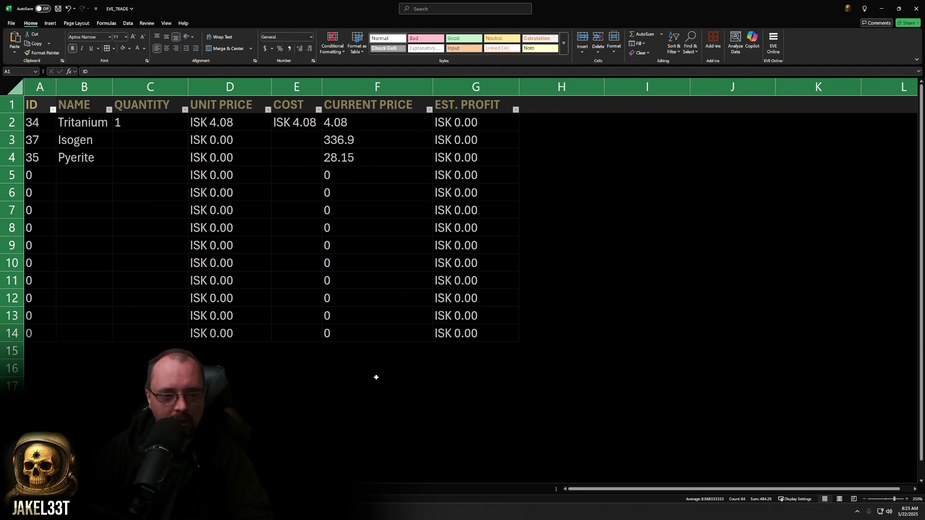
left_click(376, 377)
left_click(906, 499)
left_click(906, 499)
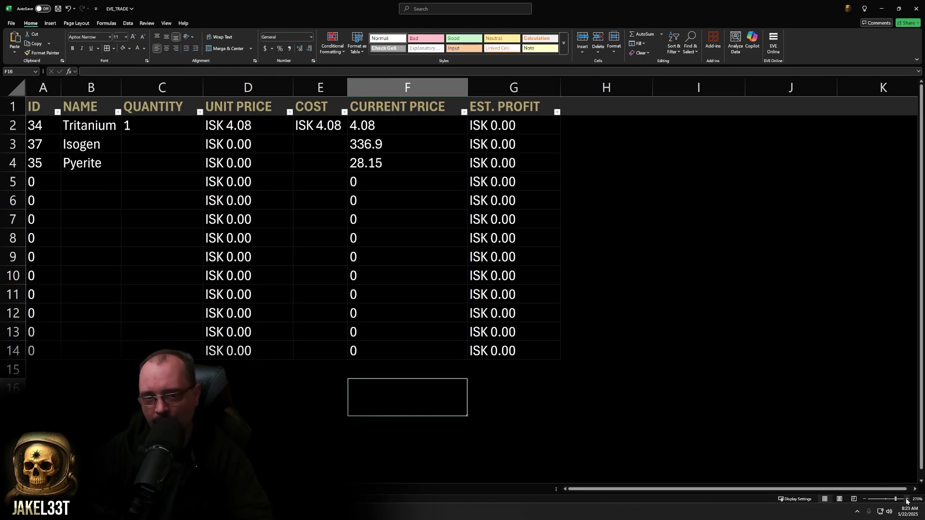
left_click(907, 499)
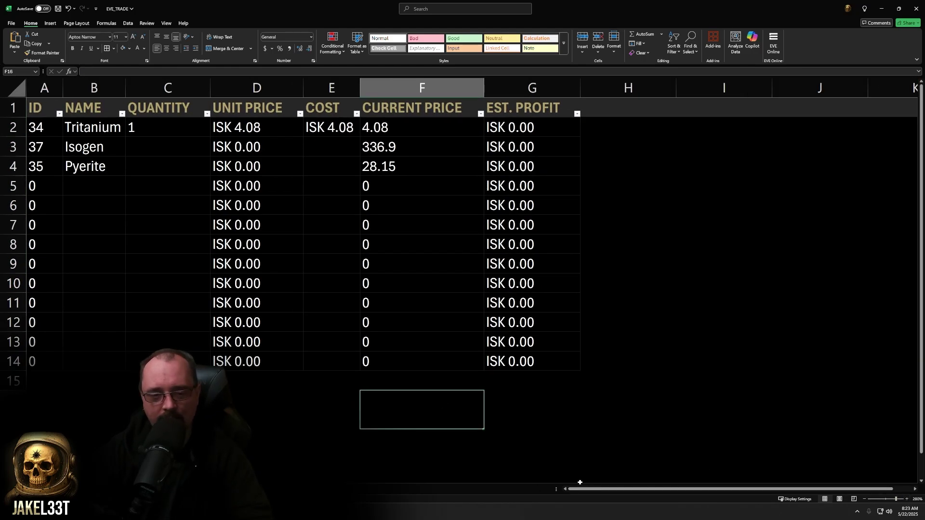
- Switch Workbook Calculation to Manual under Excel Options > Formulas
left_click(11, 24)
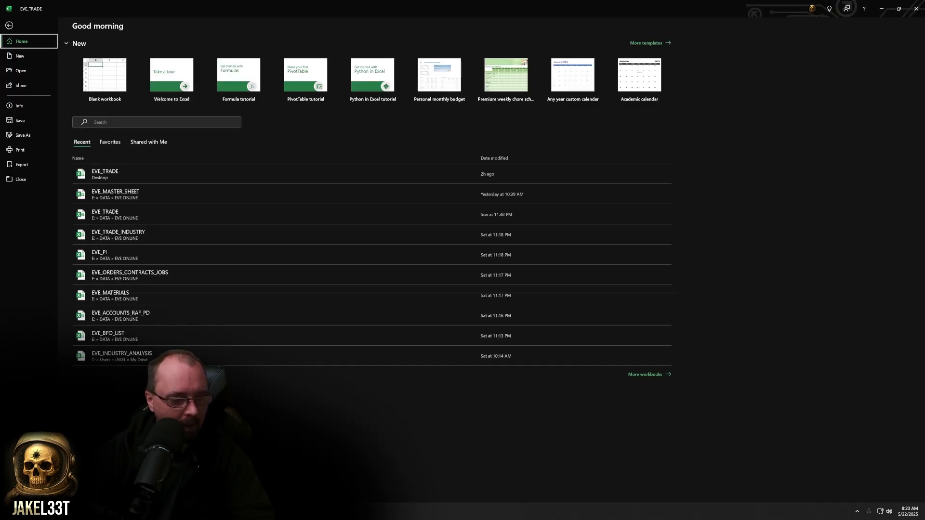
left_click(8, 27)
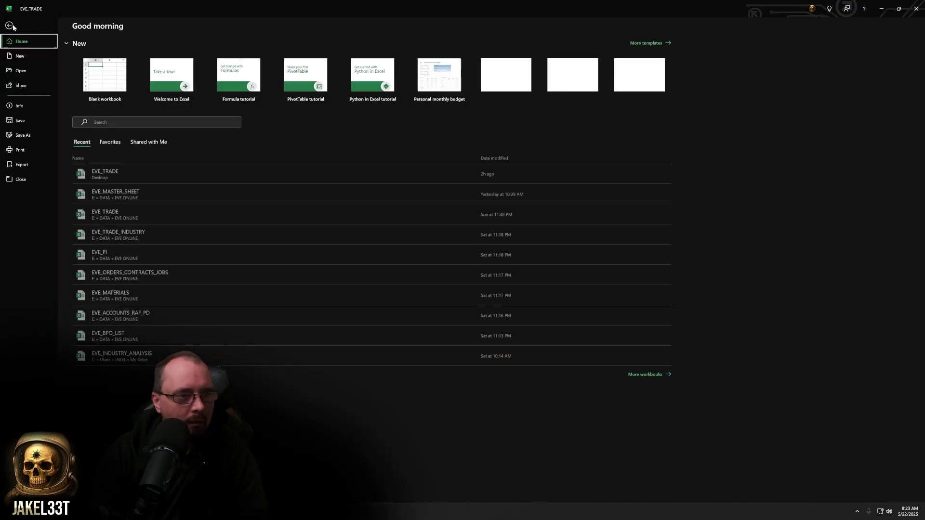
left_click(11, 23)
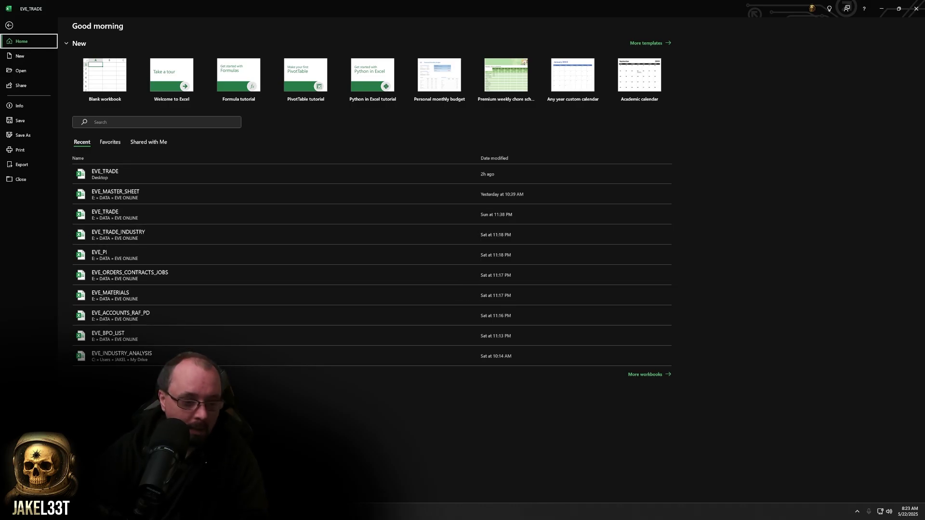
left_click(20, 487)
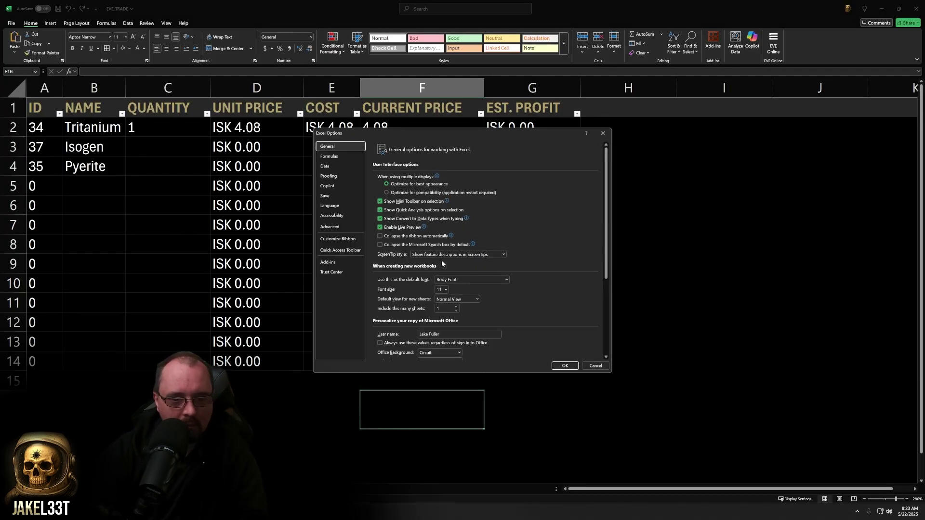
left_click(348, 158)
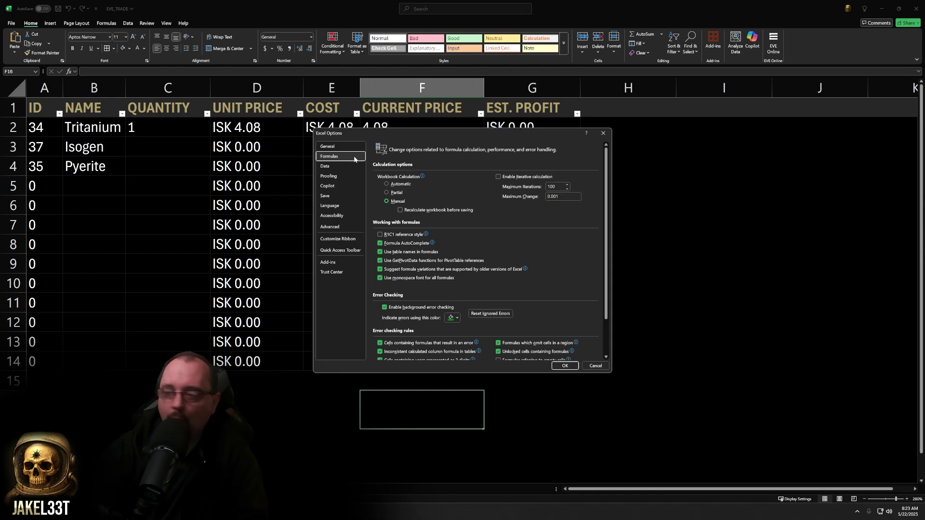
left_click(403, 202)
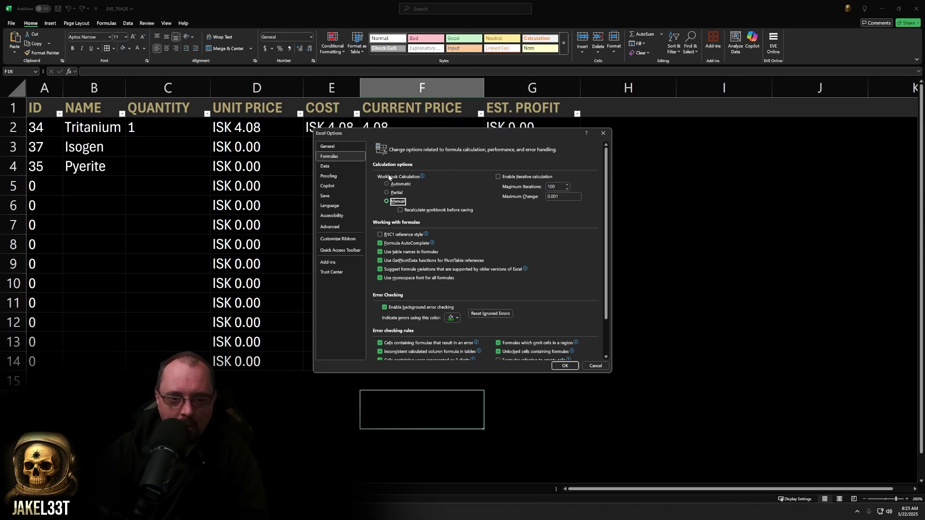
left_click(565, 366)
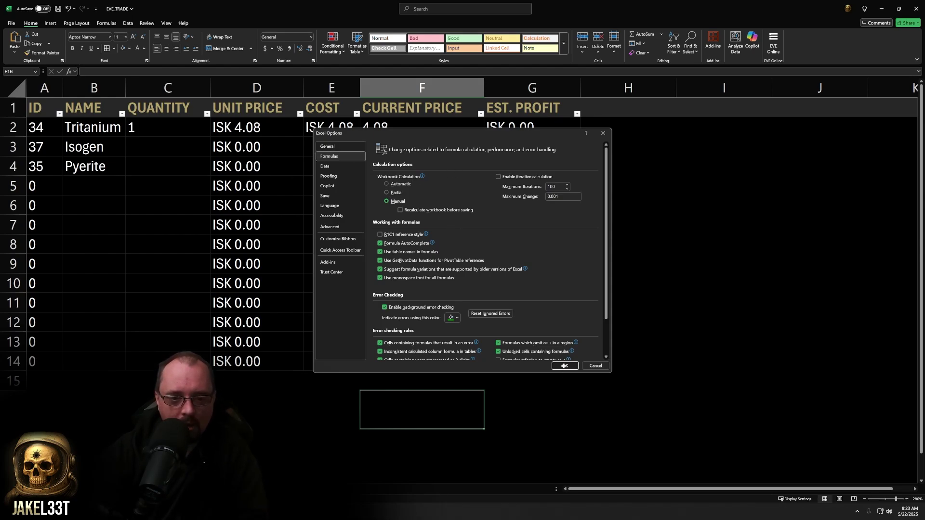
left_click(614, 282)
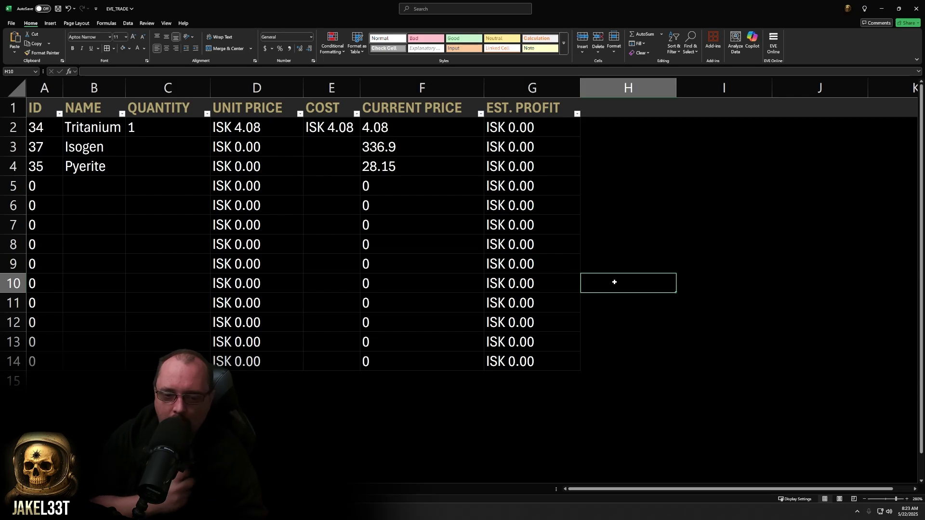
- Sort the table by EST. PROFIT from largest to smallest
left_click(683, 278)
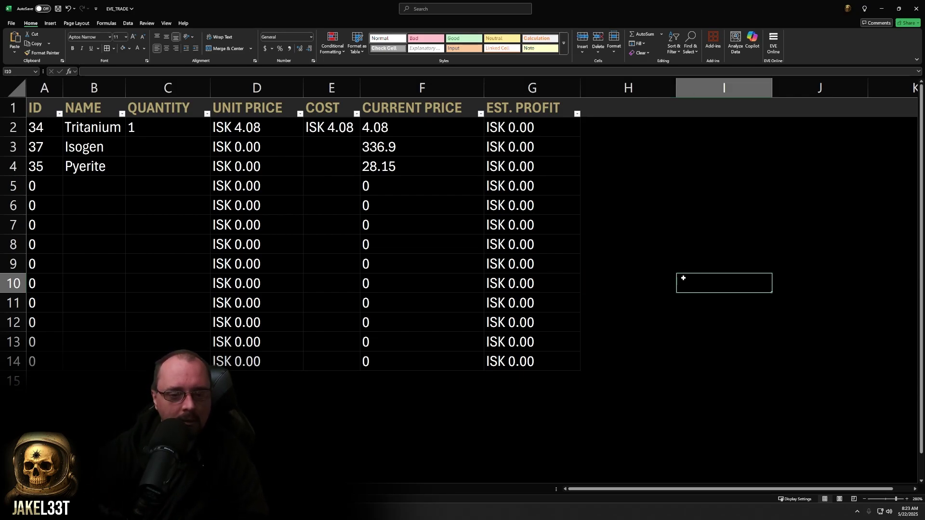
left_click(174, 114)
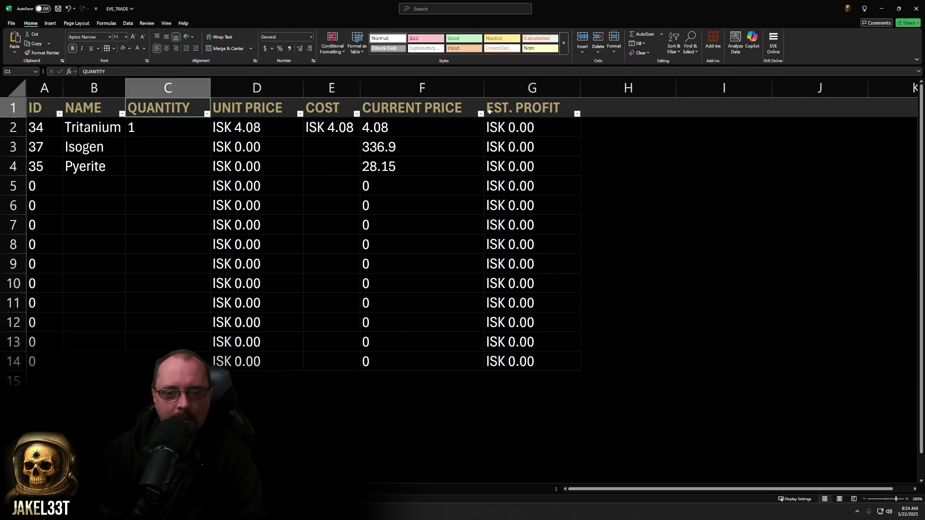
left_click(516, 112)
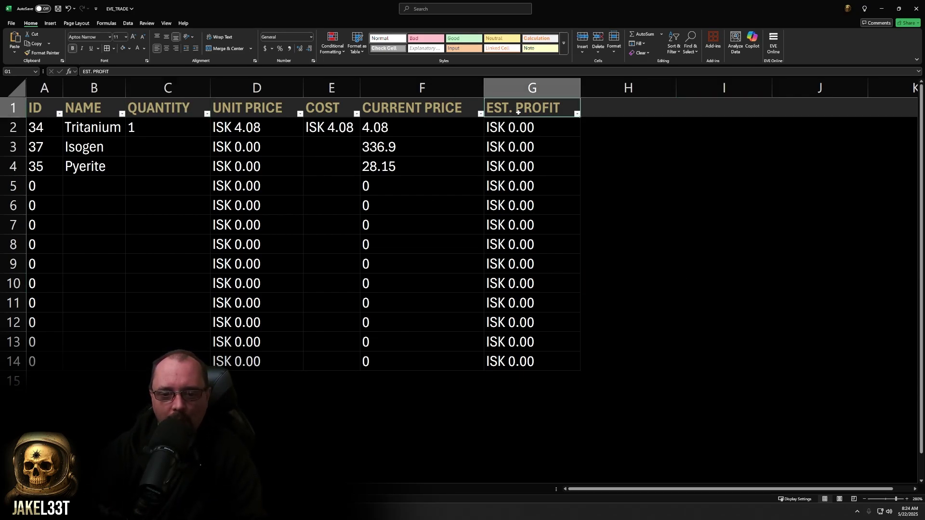
left_click(577, 114)
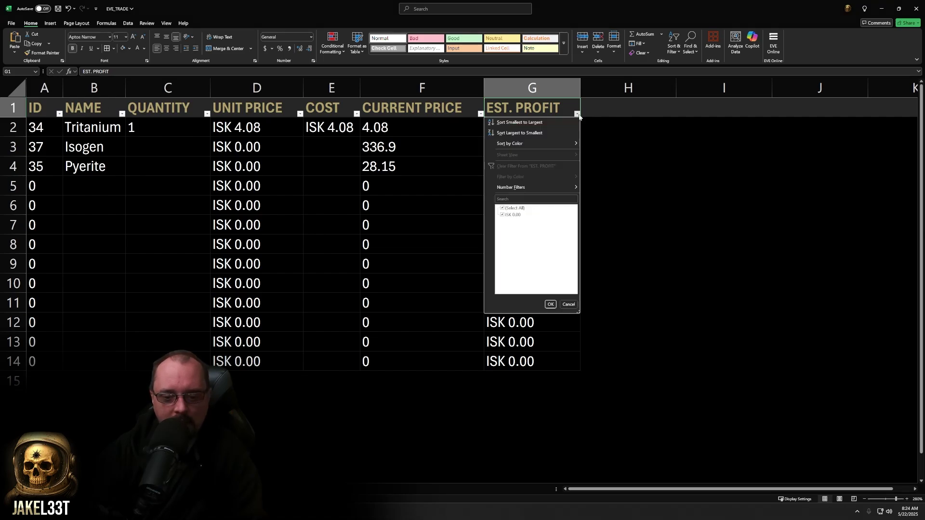
left_click(524, 133)
- Select the table A1:G14 from ID through EST. PROFIT and show the Data ribbon
left_click(237, 116)
left_click(621, 201)
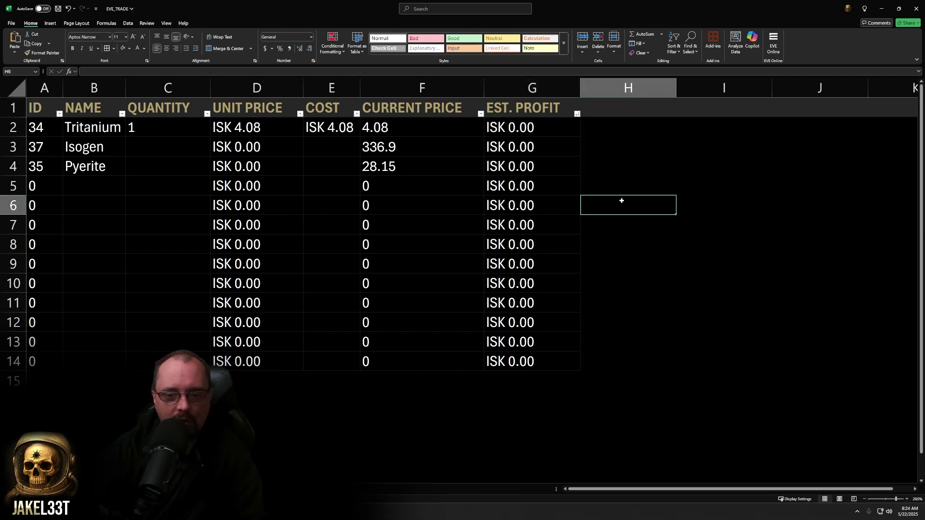
left_click_drag(46, 112, 526, 361)
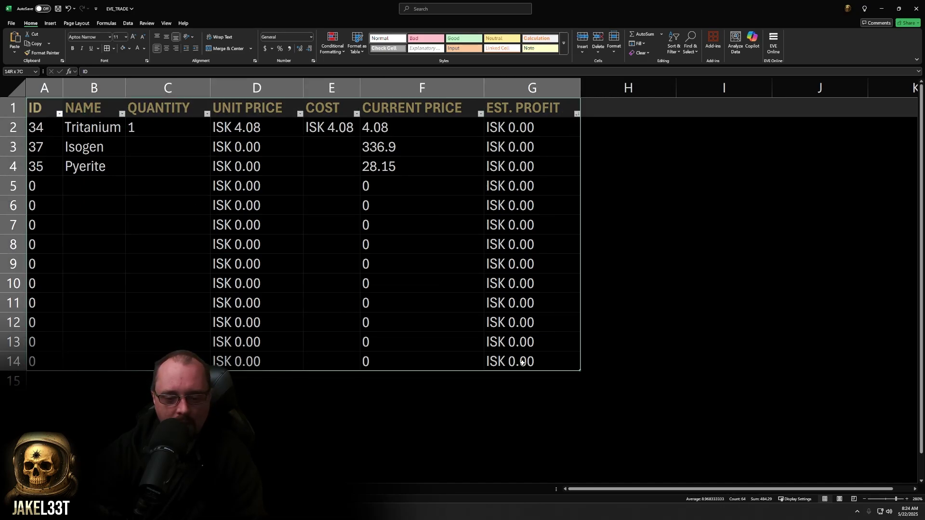
left_click(128, 23)
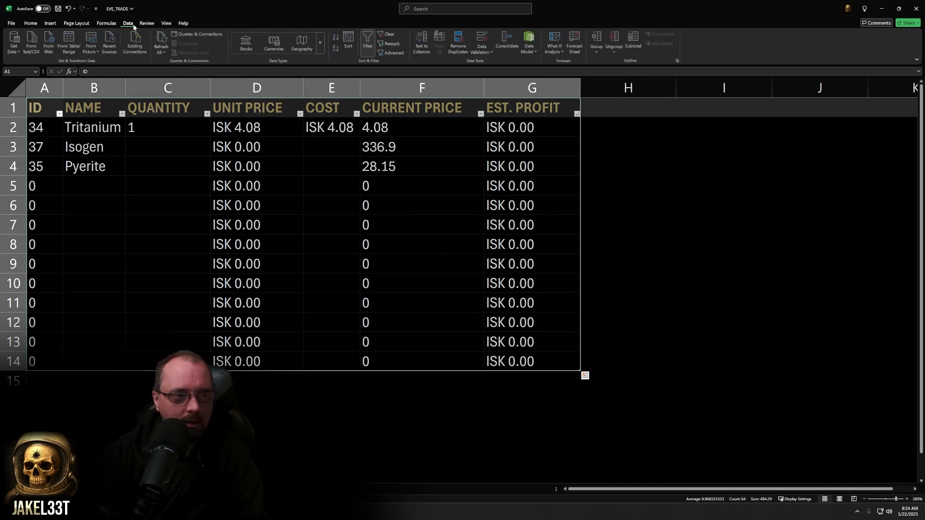
left_click(370, 47)
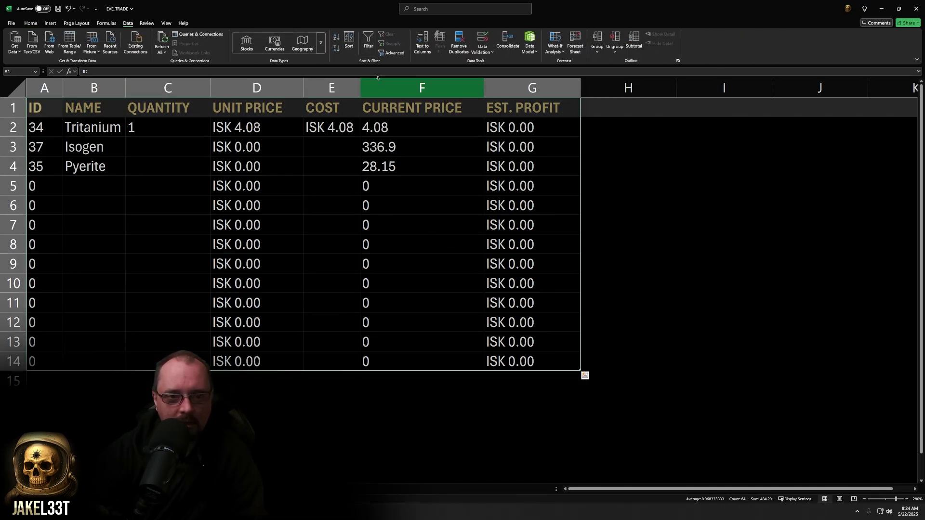
left_click(369, 47)
left_click(619, 186)
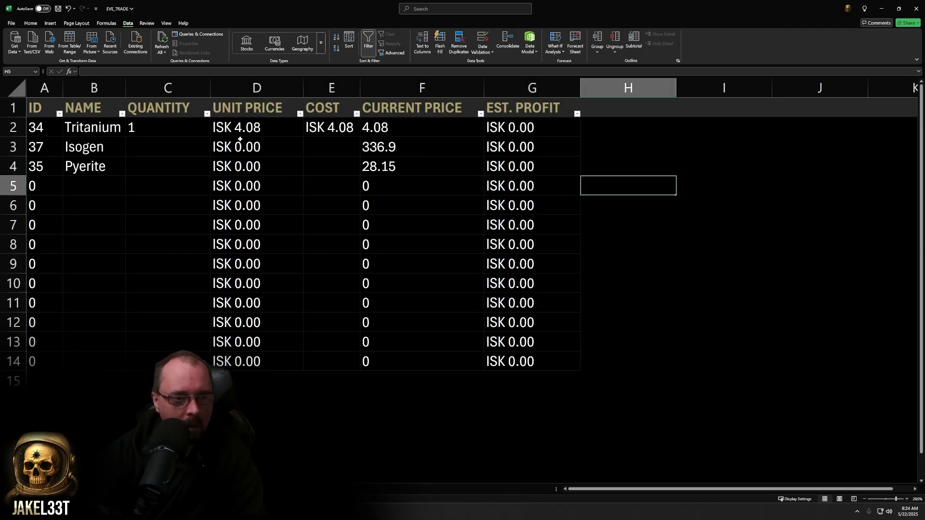
left_click(145, 152)
type("100")
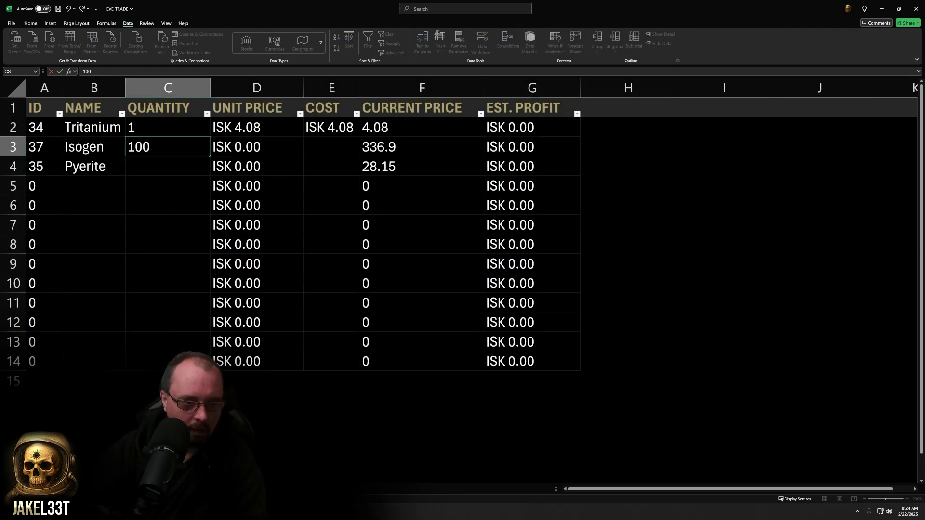
key("Return")
type("500")
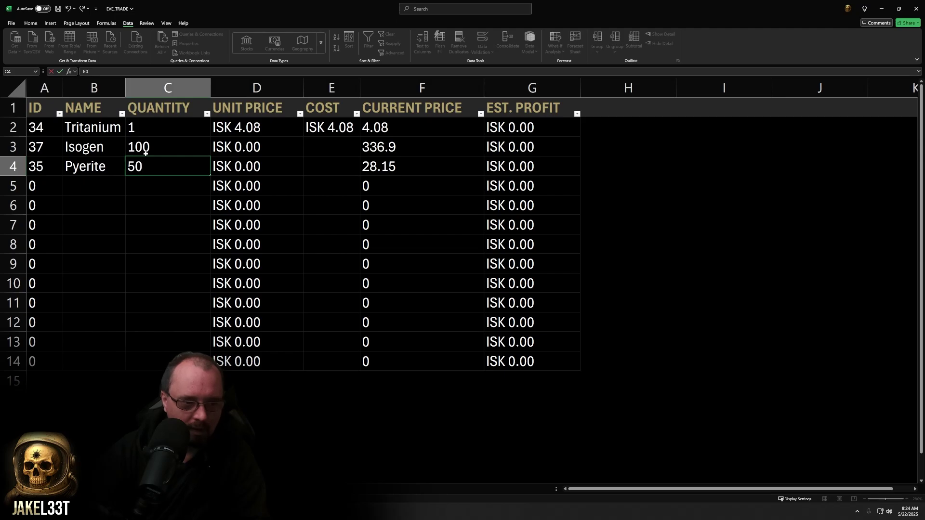
key("Return")
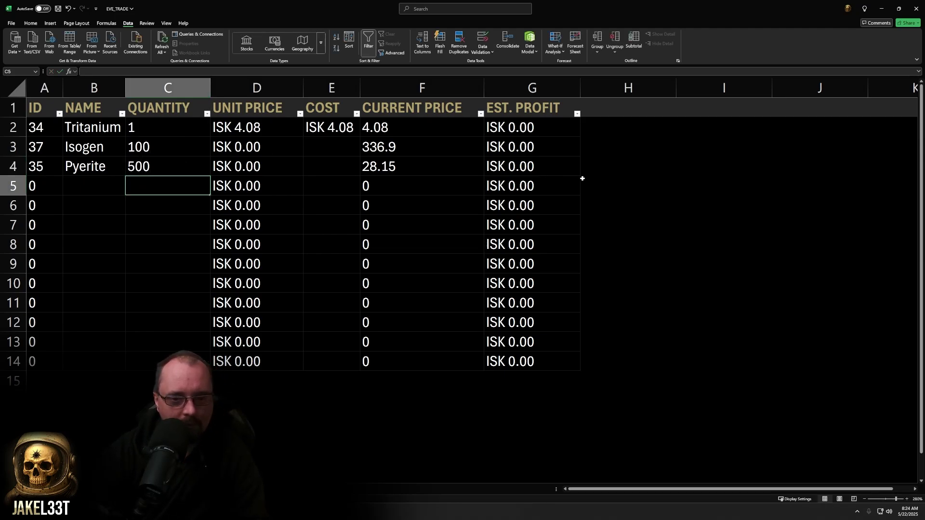
left_click(207, 113)
left_click(183, 129)
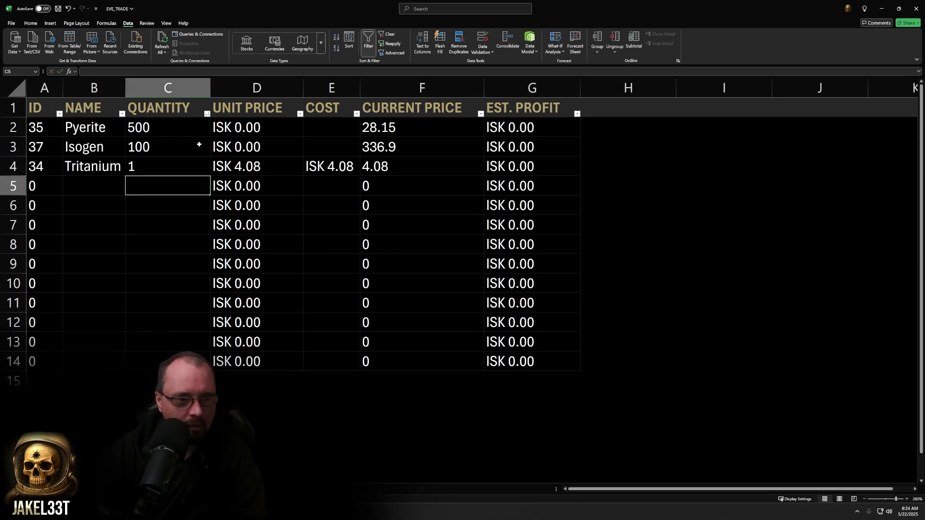
left_click(207, 114)
left_click(144, 121)
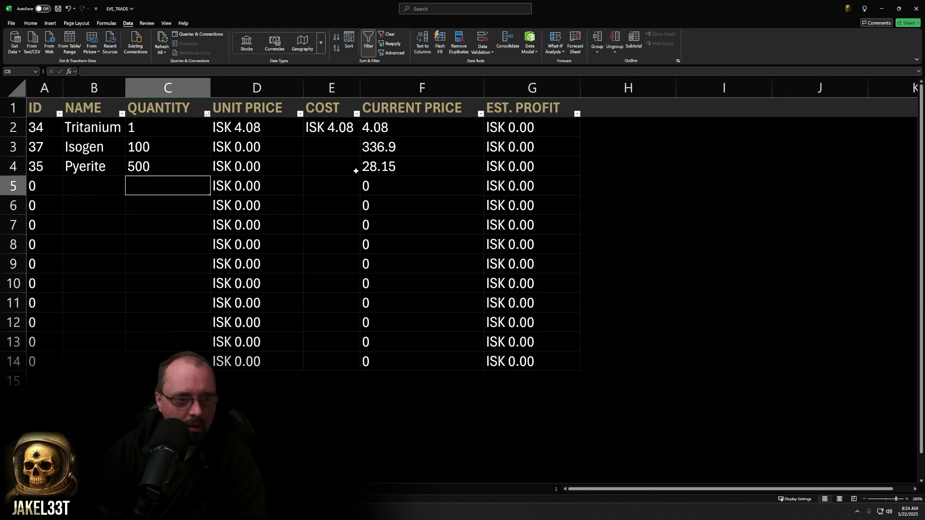
left_click(587, 216)
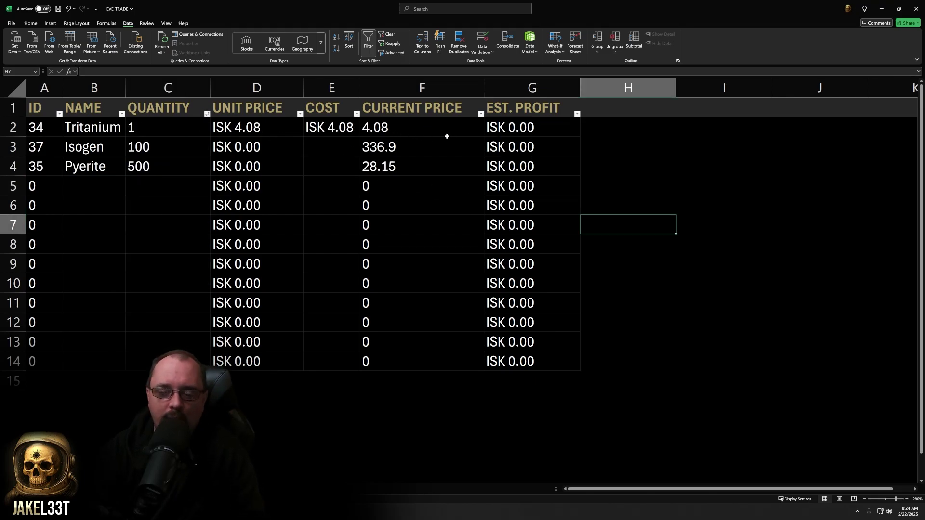
left_click(154, 149)
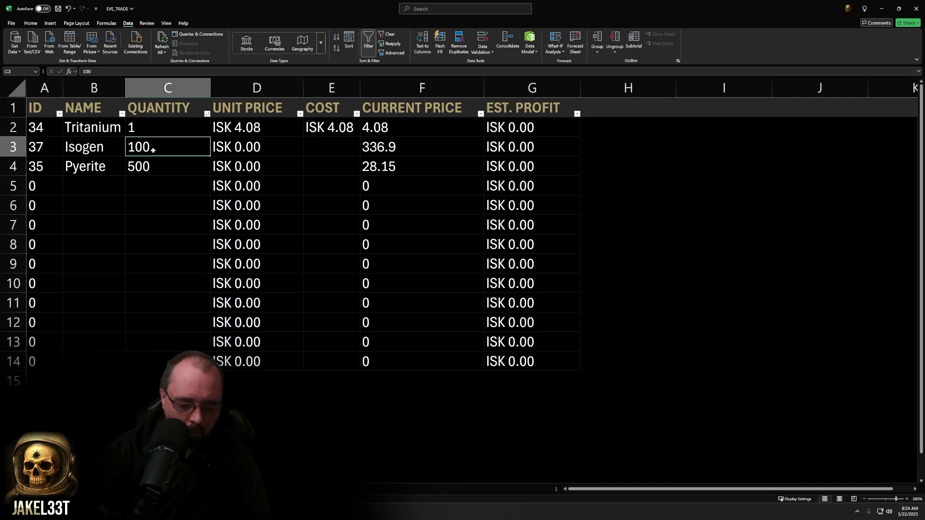
key("Delete")
key("Down")
key("Delete")
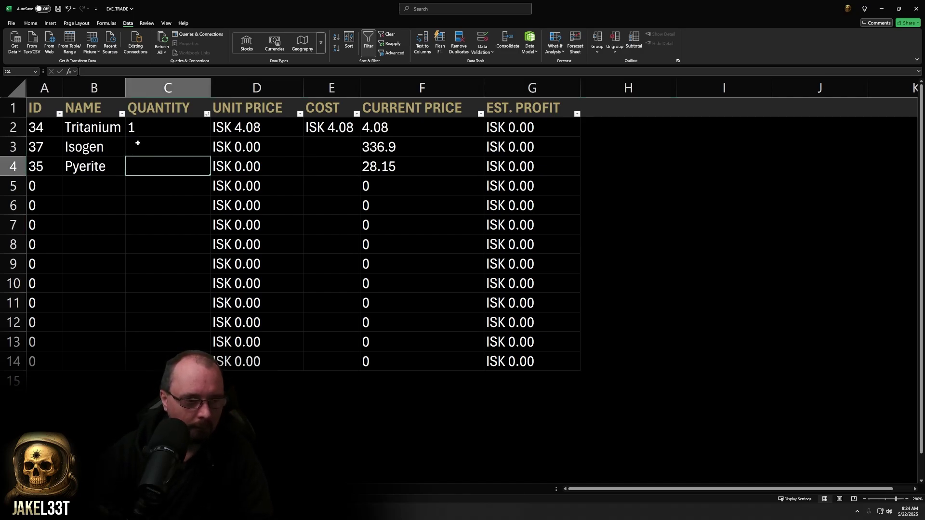
left_click(292, 400)
key("Down")
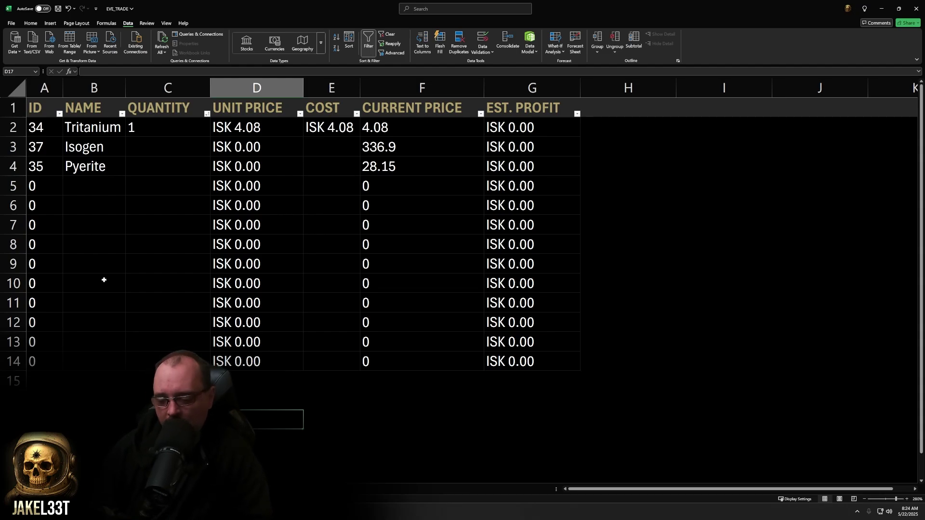
left_click_drag(250, 126, 307, 127)
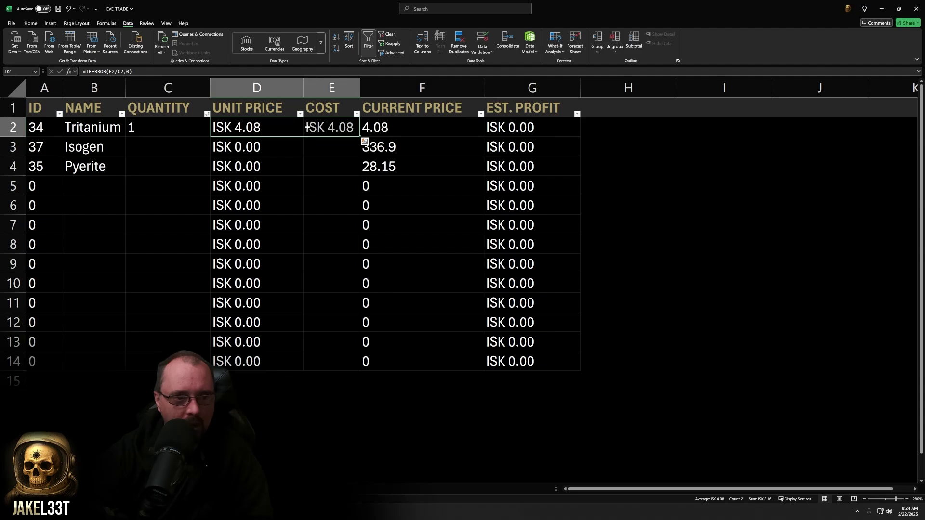
left_click(321, 131)
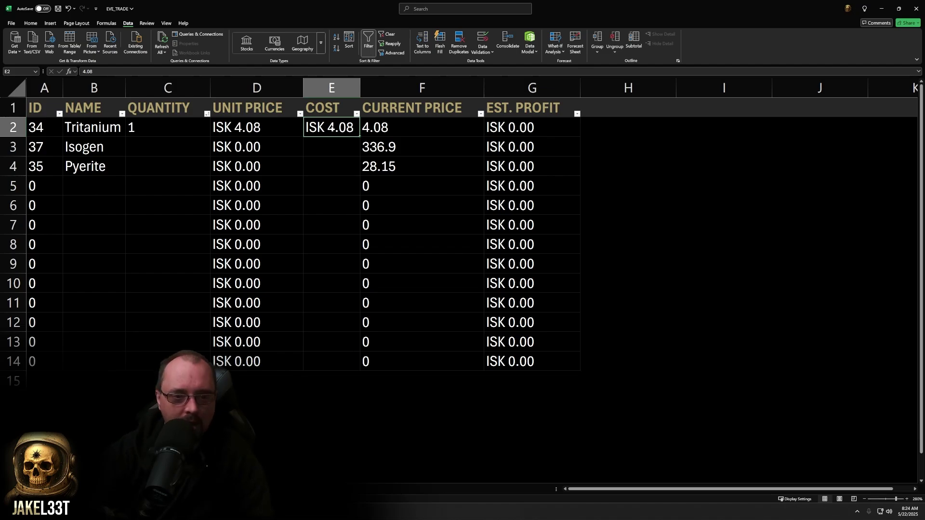
left_click(258, 126)
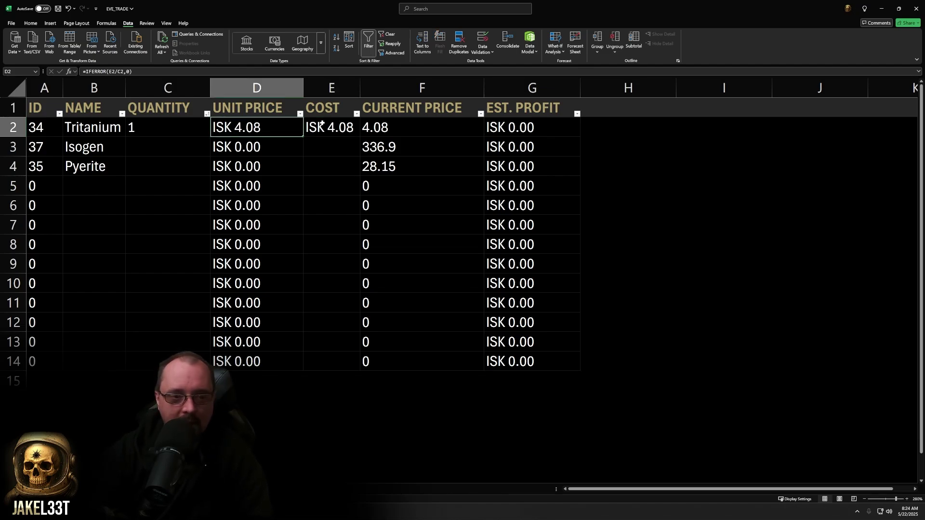
key("Left")
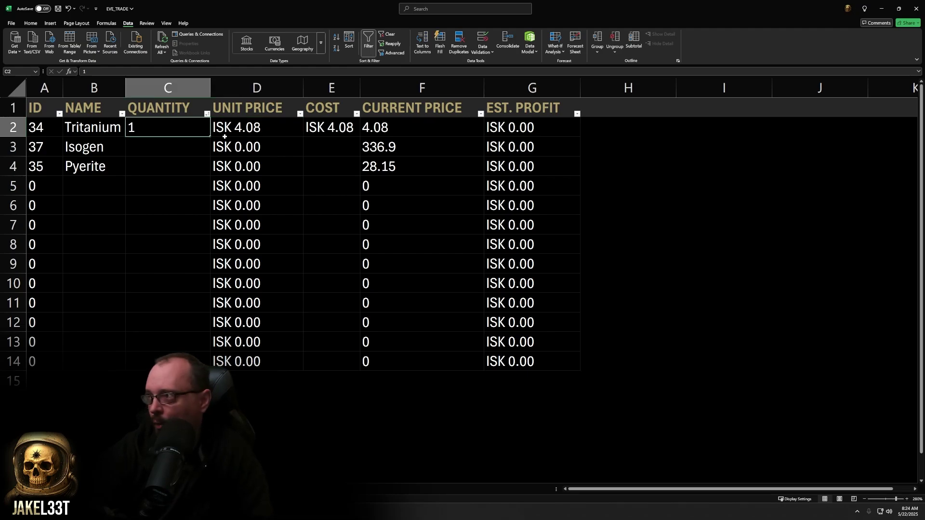
left_click(167, 151)
left_click(104, 154)
left_click(104, 161)
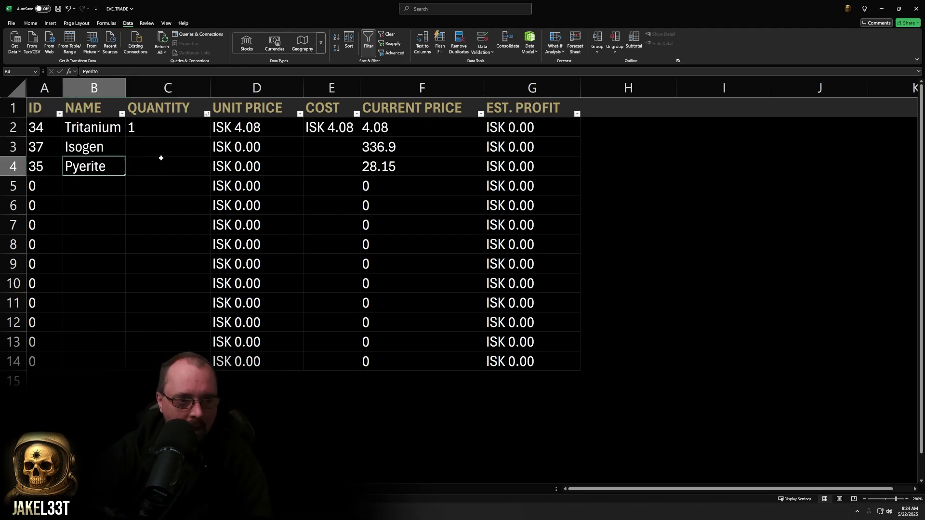
left_click(163, 153)
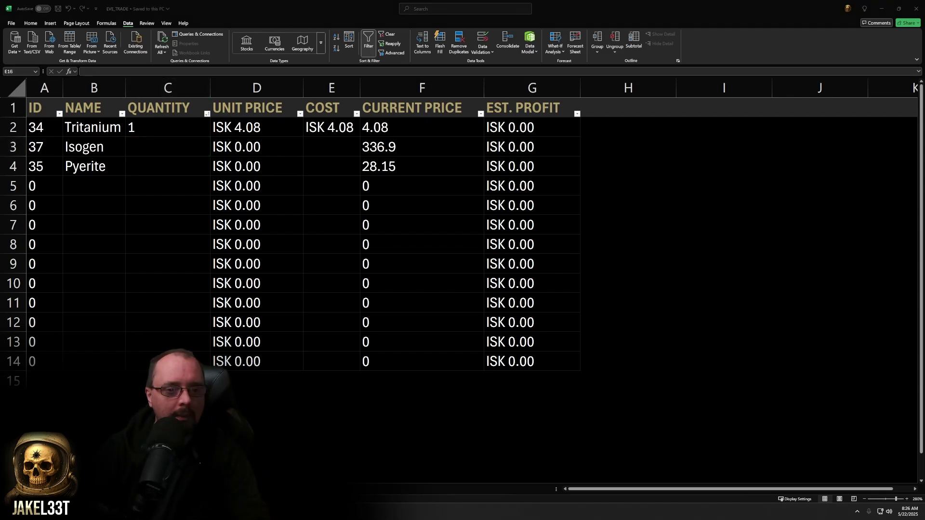
left_click(226, 128)
- Select the CURRENT PRICE cells F2:F14 and open More Accounting Formats
left_click_drag(413, 134, 366, 361)
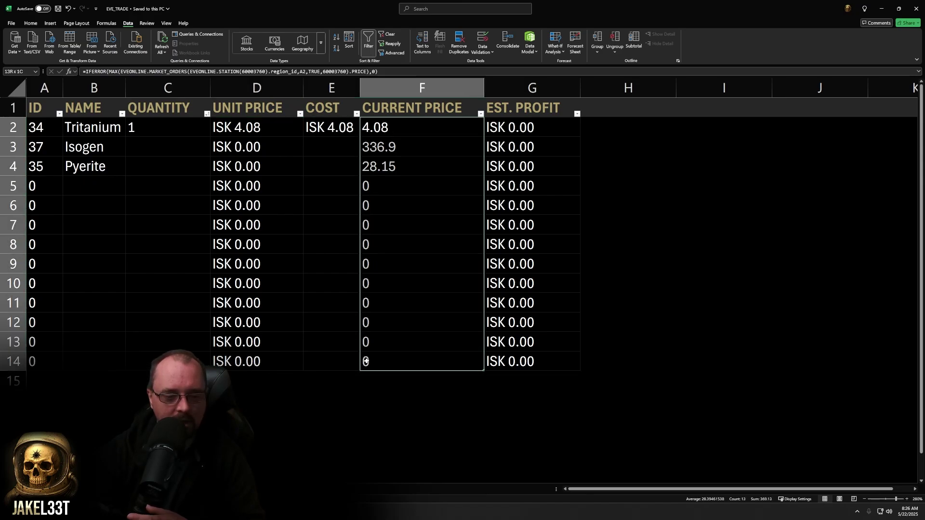
left_click(700, 223)
left_click_drag(390, 128, 391, 362)
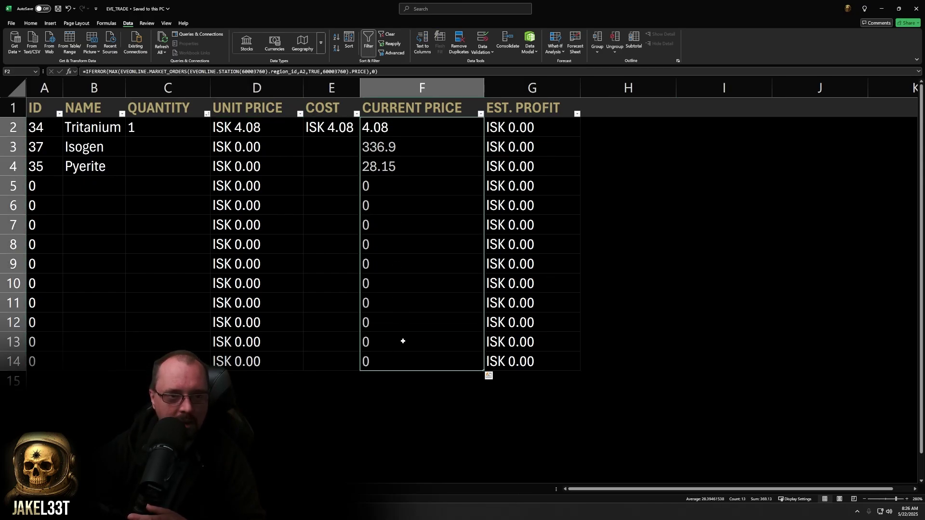
left_click(35, 24)
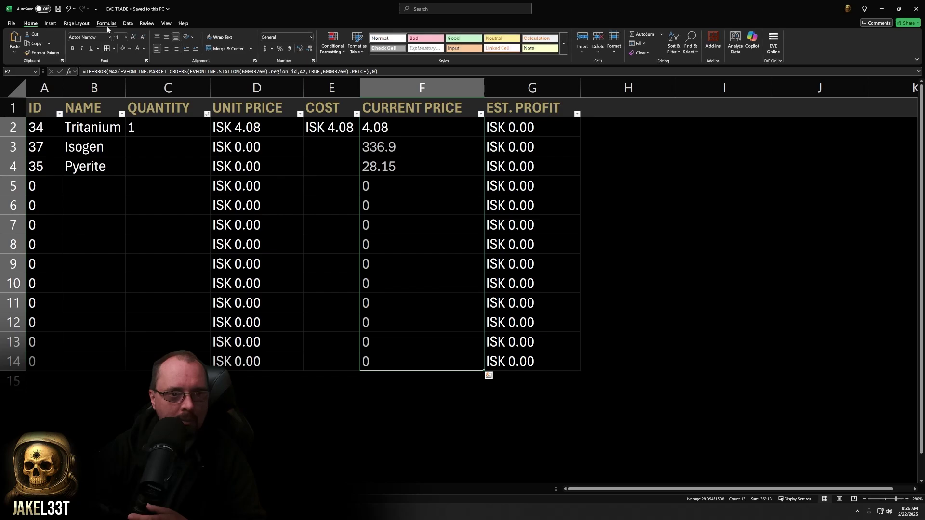
left_click(273, 49)
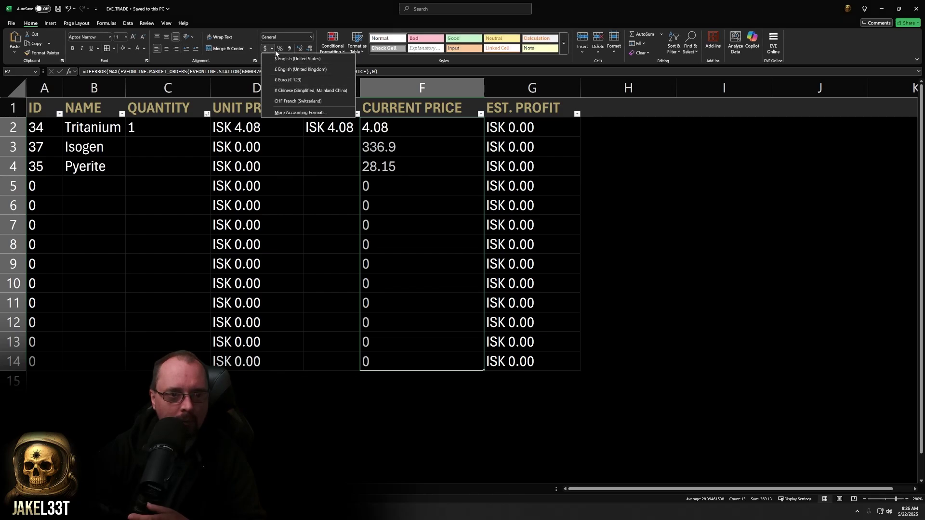
left_click(273, 49)
left_click(273, 49)
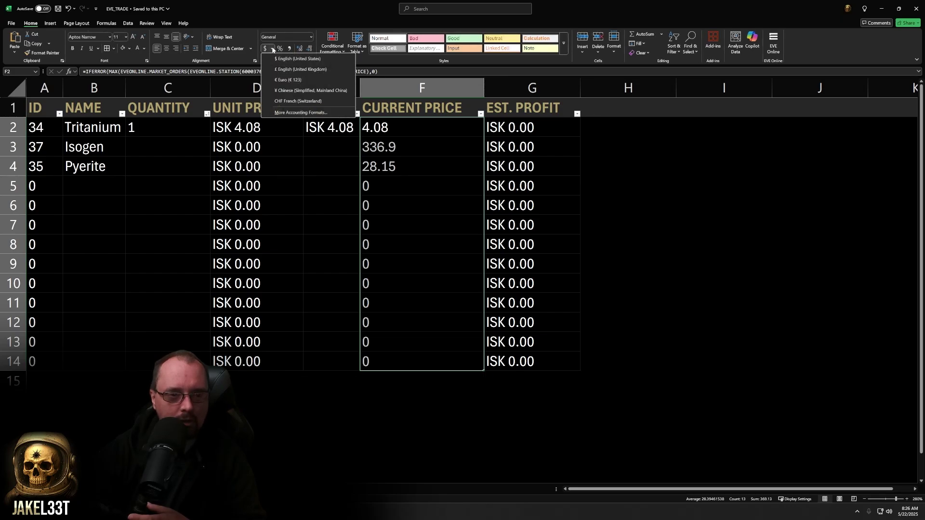
left_click(284, 113)
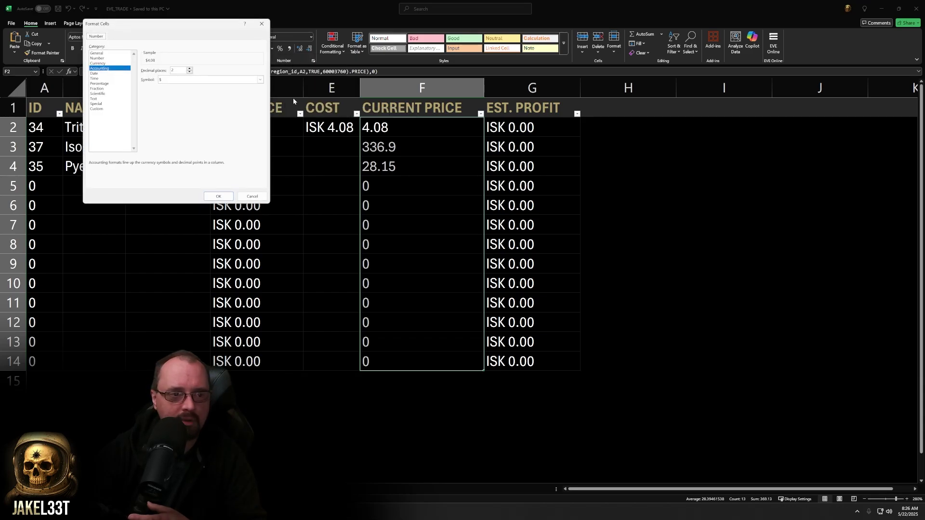
- Apply Currency format with the ISK symbol and two decimals to the prices
left_click_drag(195, 24, 599, 73)
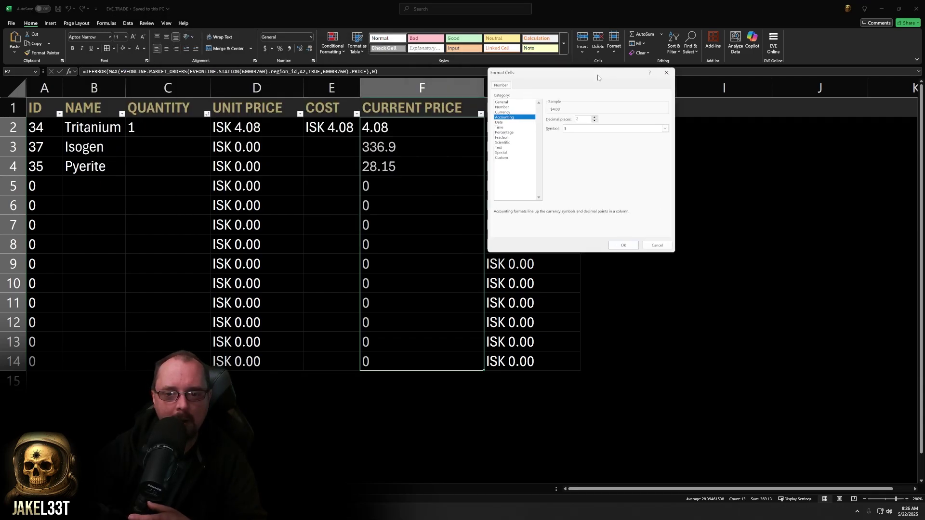
left_click(512, 112)
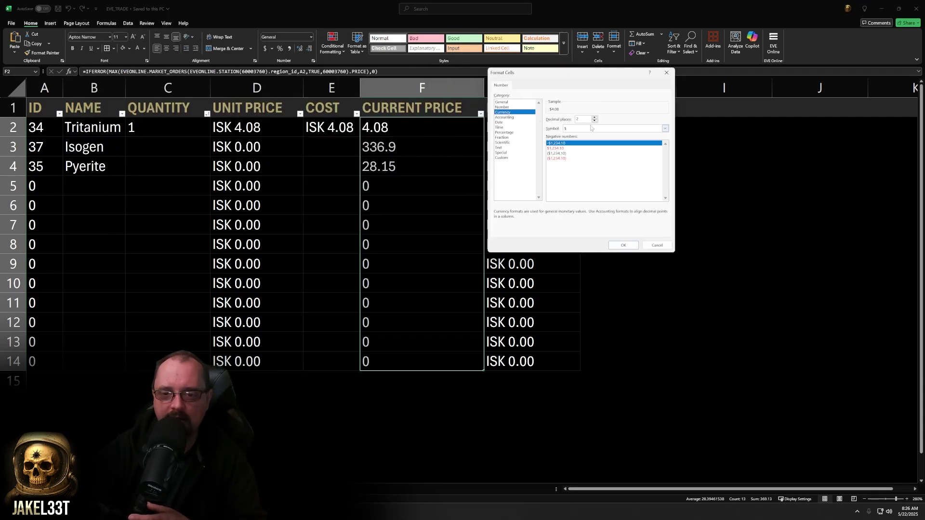
left_click(575, 129)
scroll(587, 182, "down", 15)
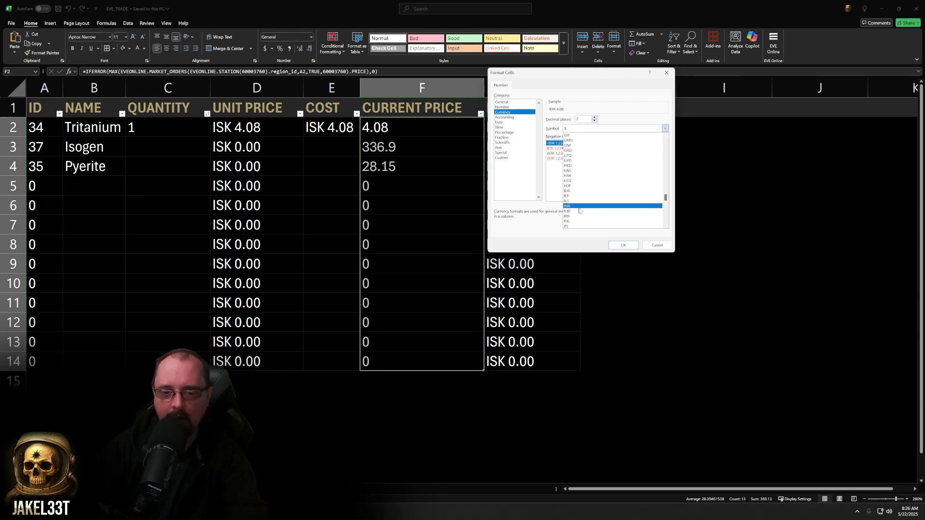
left_click(577, 221)
left_click(622, 246)
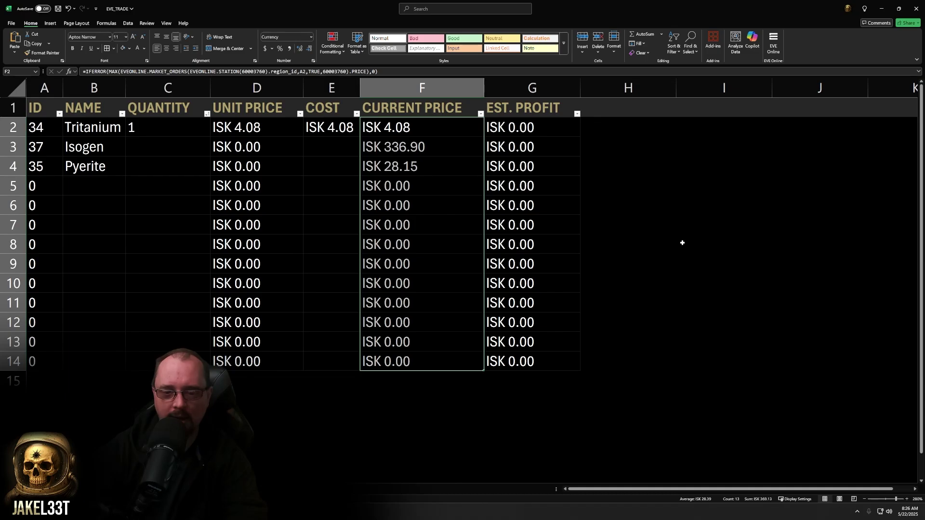
left_click(684, 227)
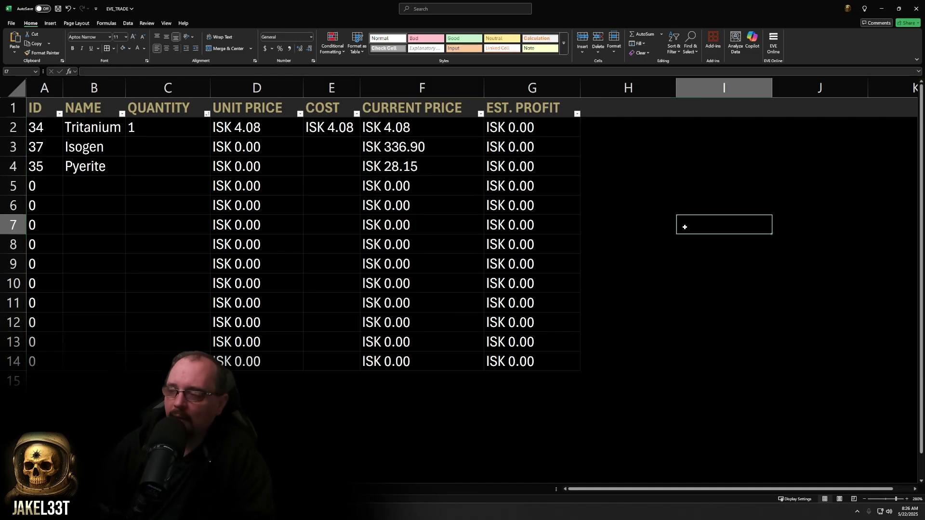